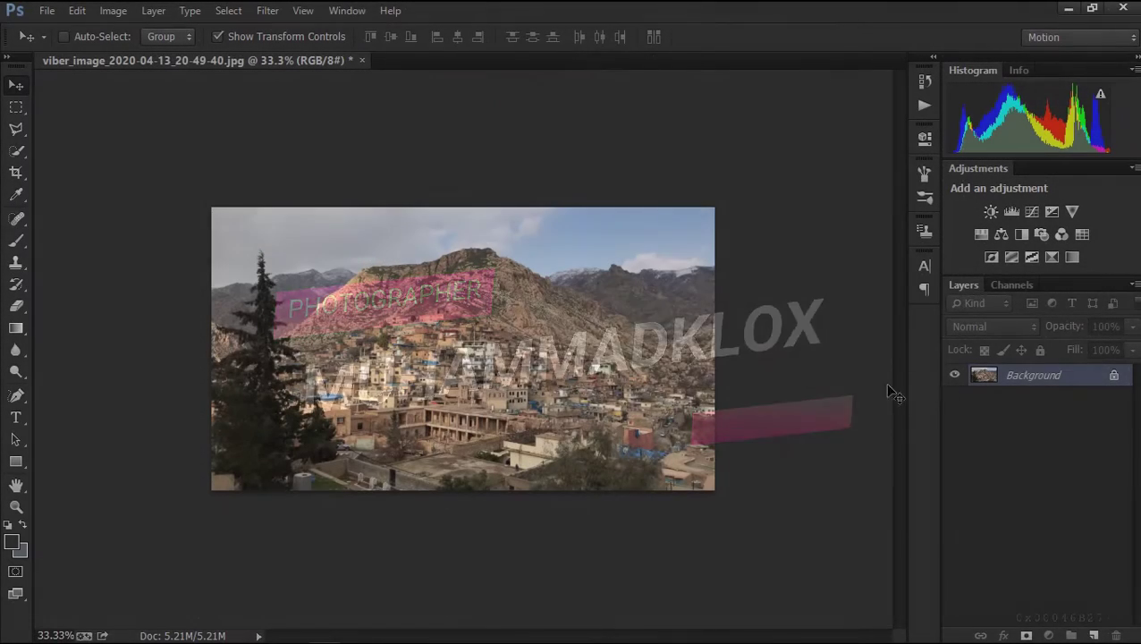
Duplicate the Background layer and bring the copy into the Camera Raw filter.
left_click_drag(1069, 381, 1095, 635)
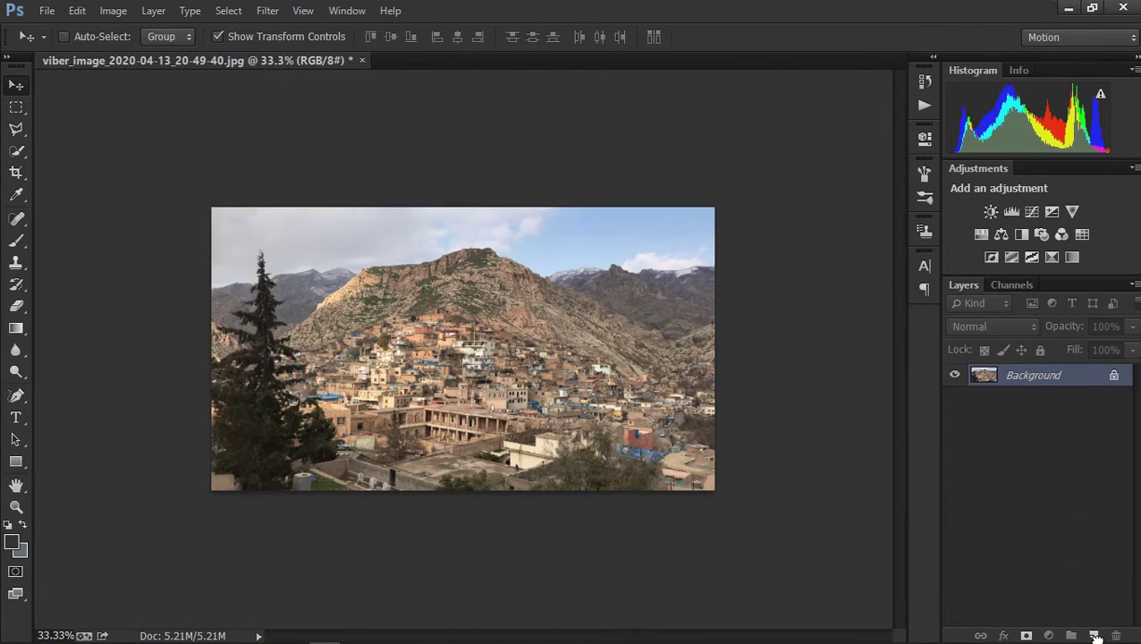
left_click(268, 11)
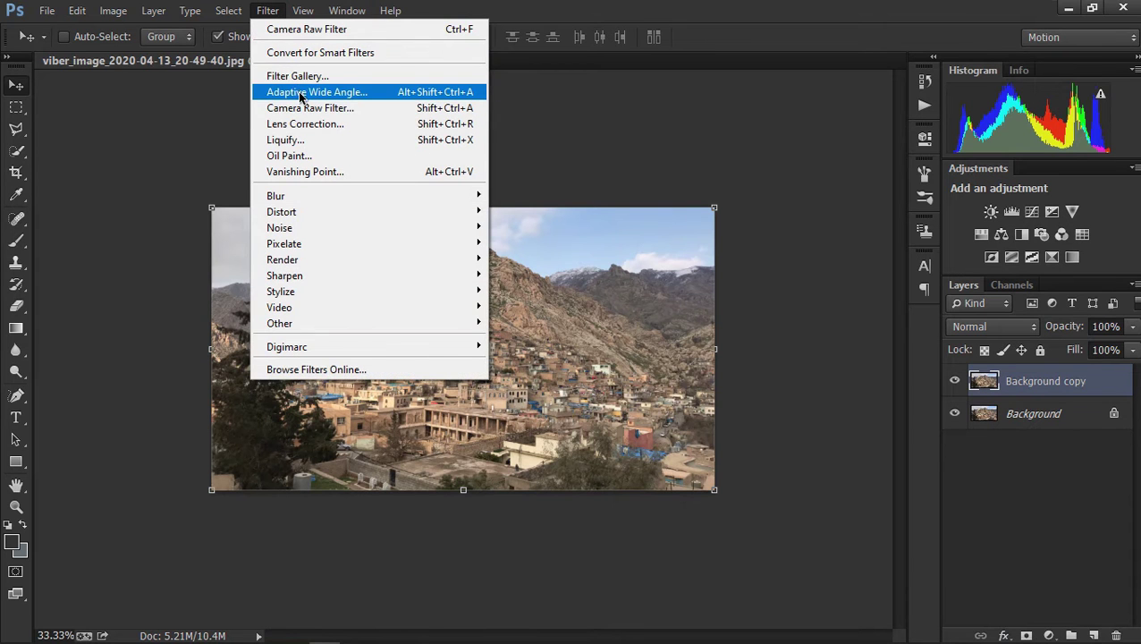
left_click(298, 107)
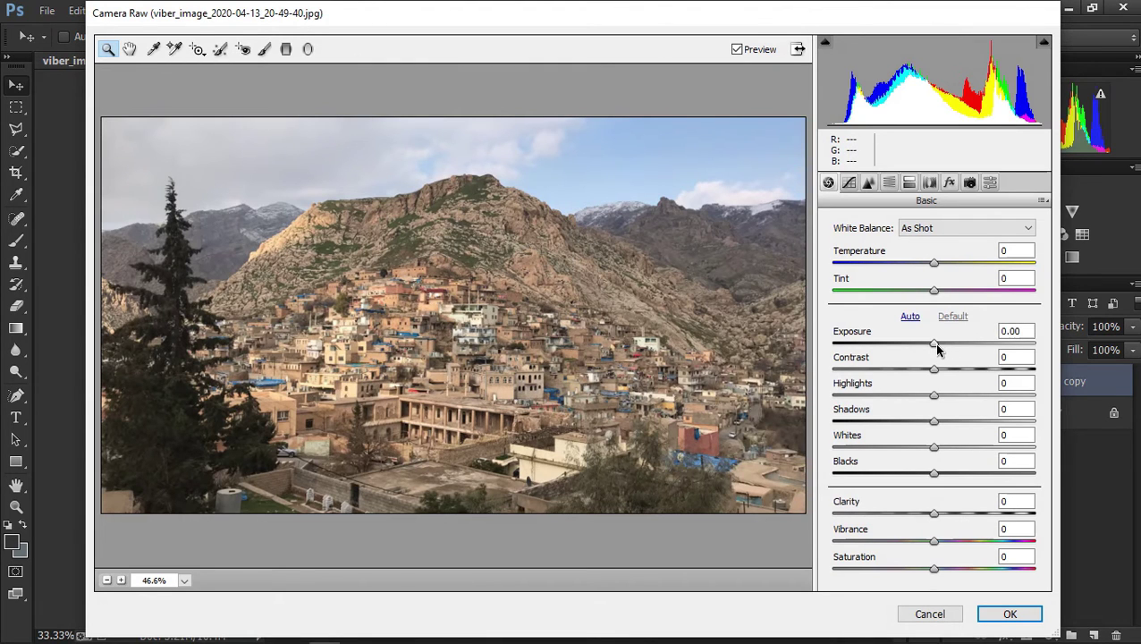
Set Basic Exposure to -0.40, Contrast to +58 and Highlights to -20.
left_click_drag(935, 345, 928, 345)
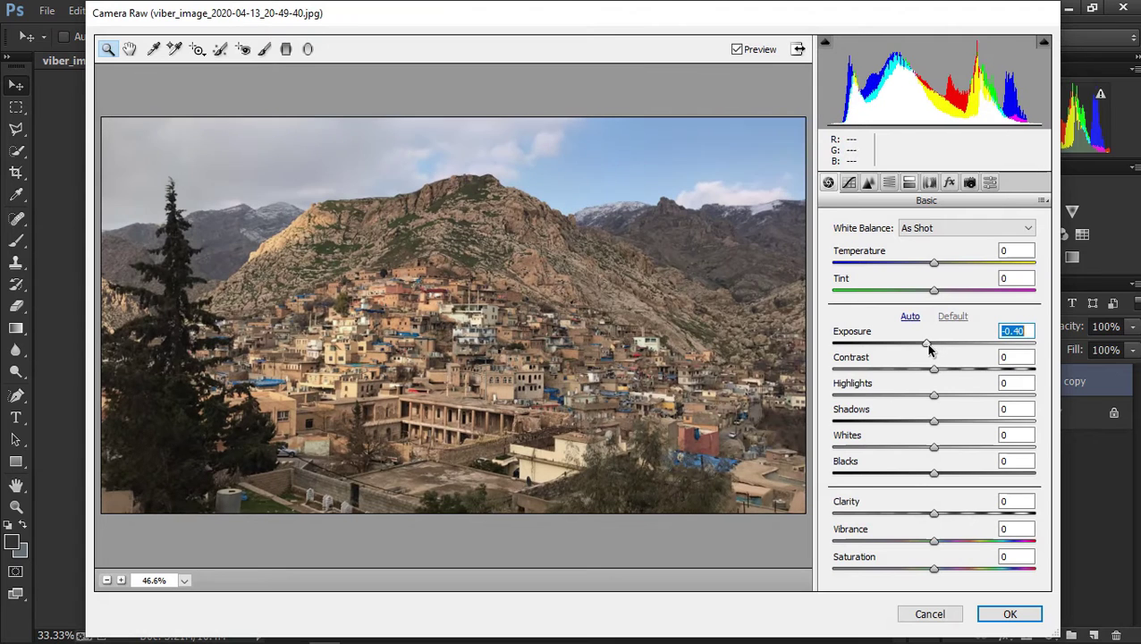
left_click_drag(930, 345, 929, 345)
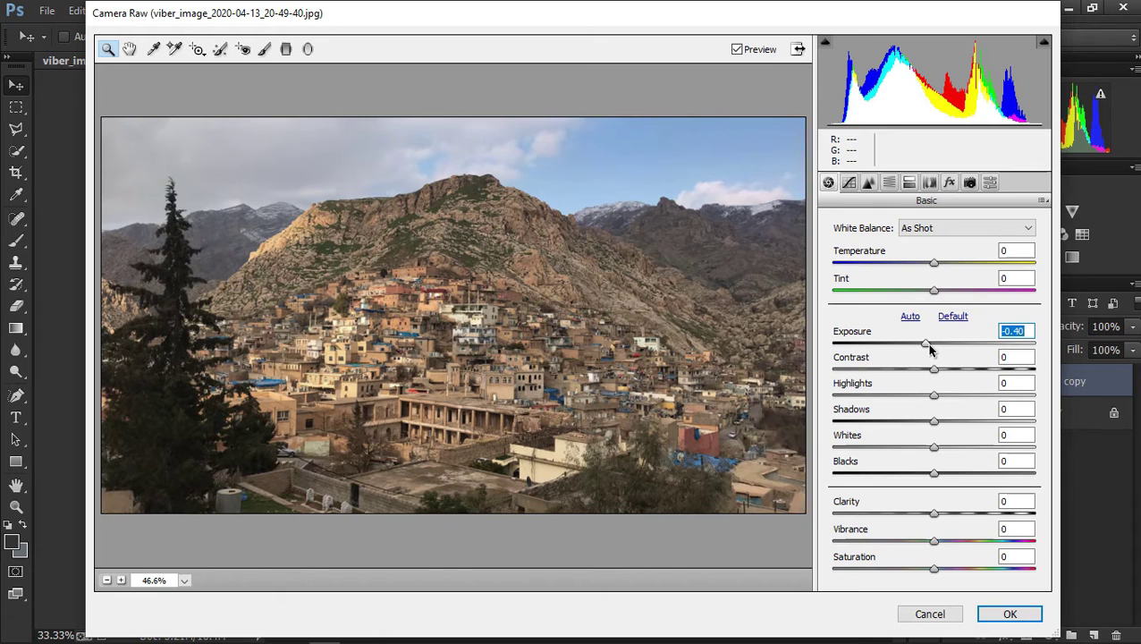
left_click_drag(934, 369, 978, 373)
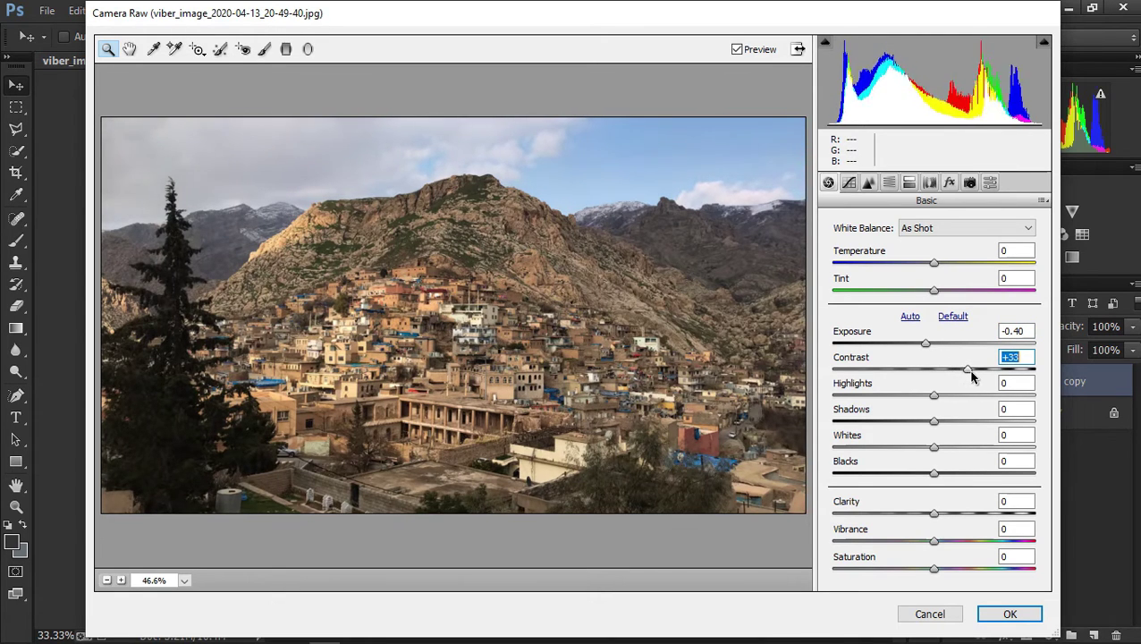
mouse_move(980, 379)
left_mouse_down()
mouse_move(992, 372)
mouse_move(965, 372)
mouse_move(993, 370)
left_mouse_up()
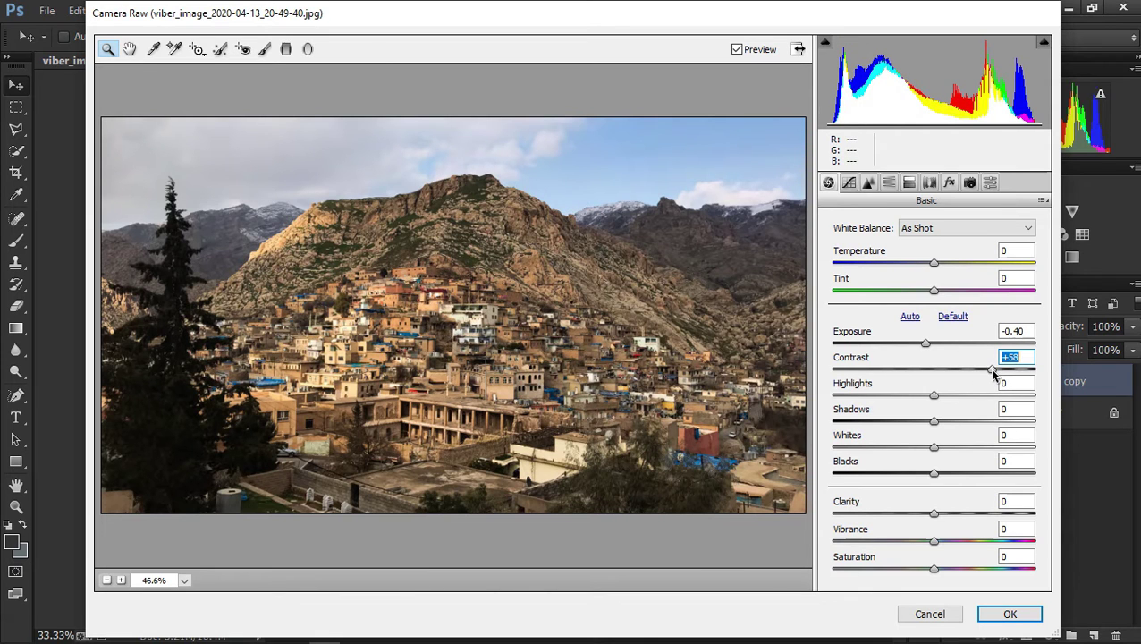
left_click_drag(935, 398, 912, 396)
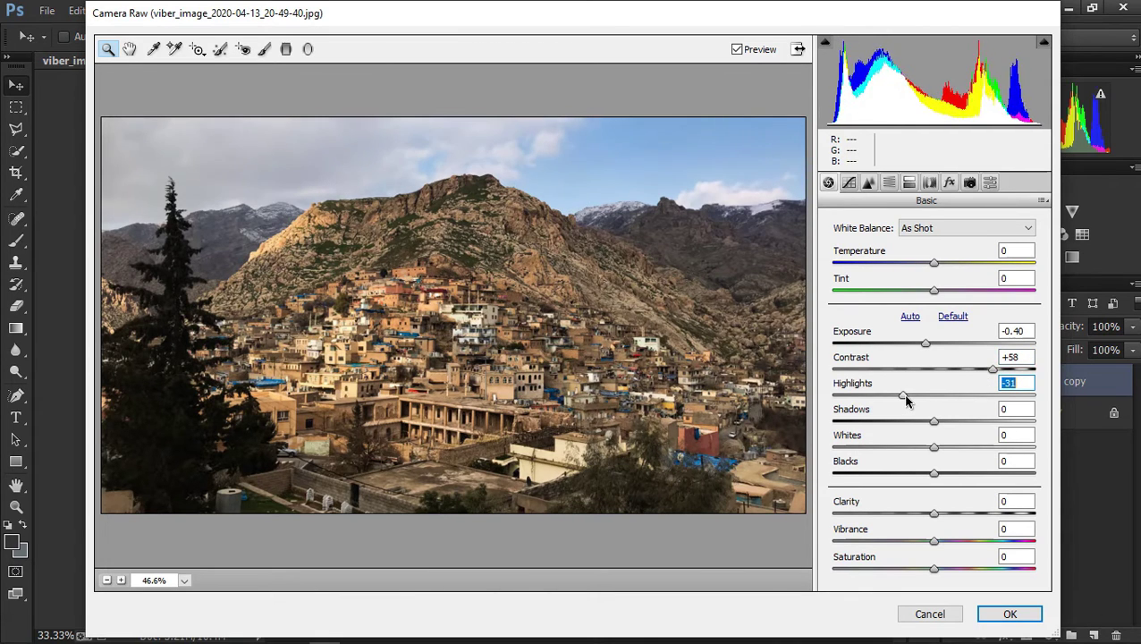
left_click_drag(915, 398, 917, 400)
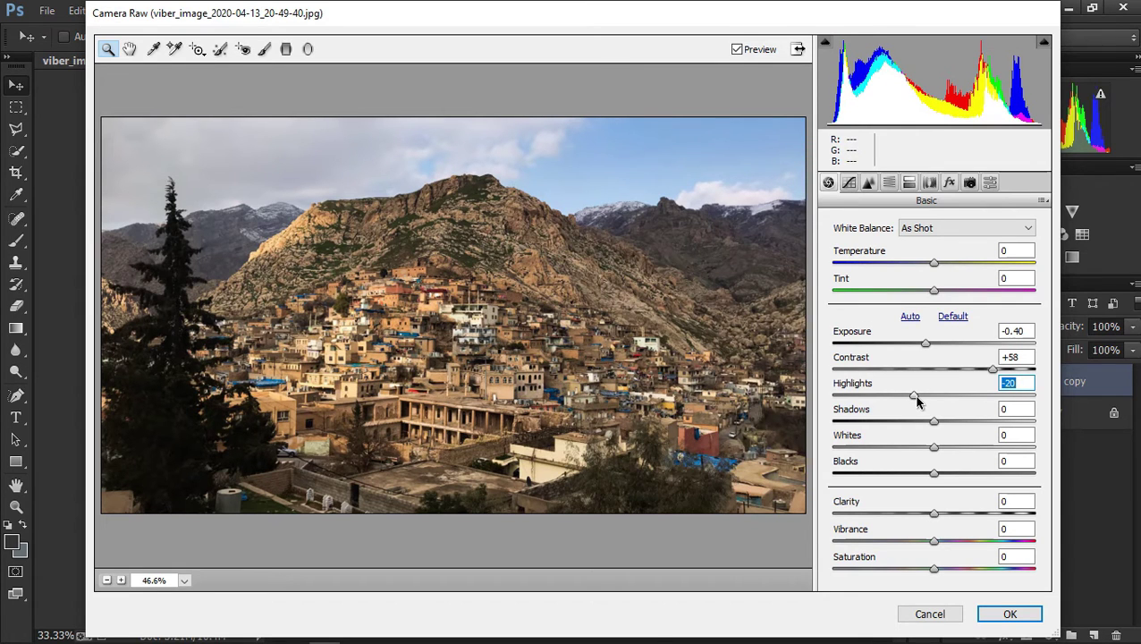
Set Shadows to -10, Whites to -100 and Blacks to -19.
left_click_drag(934, 428, 924, 428)
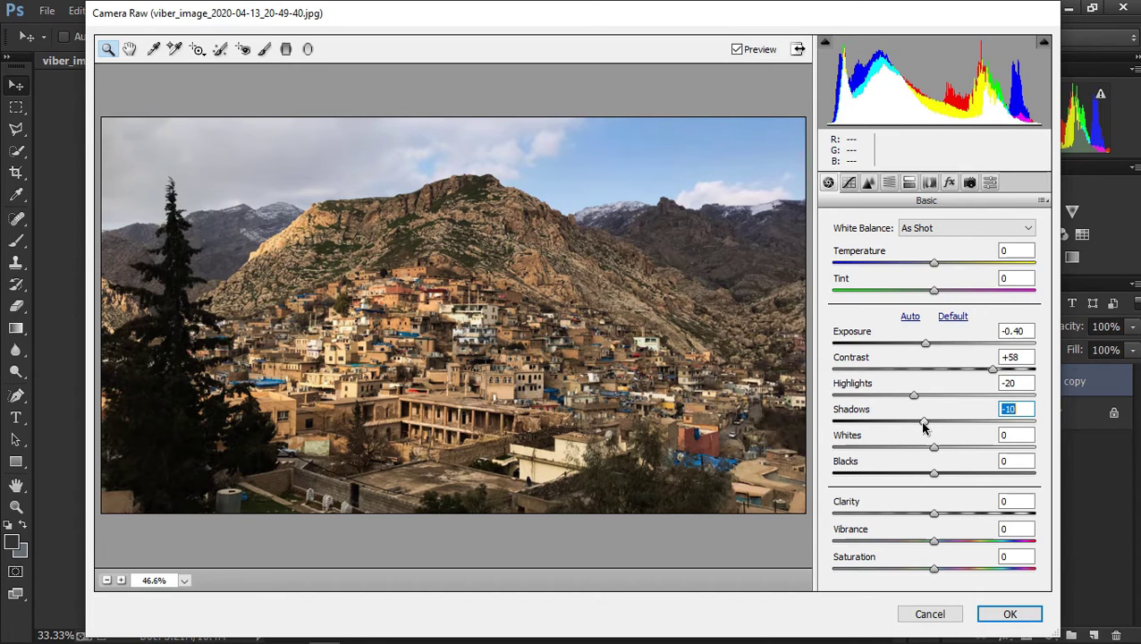
left_click(936, 449)
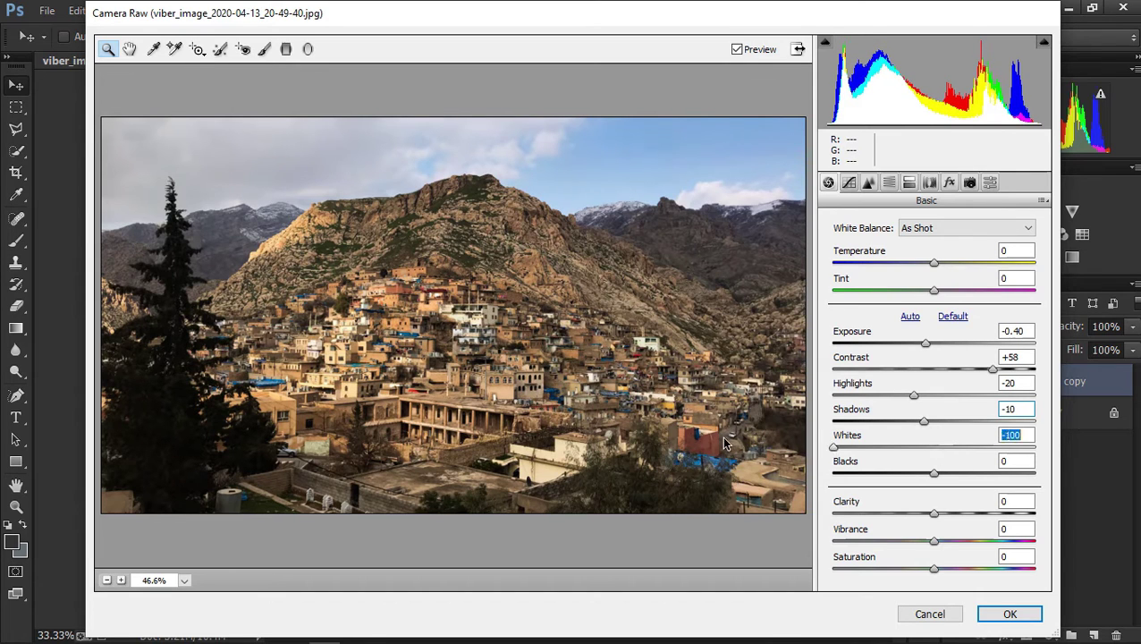
left_click_drag(936, 449, 814, 451)
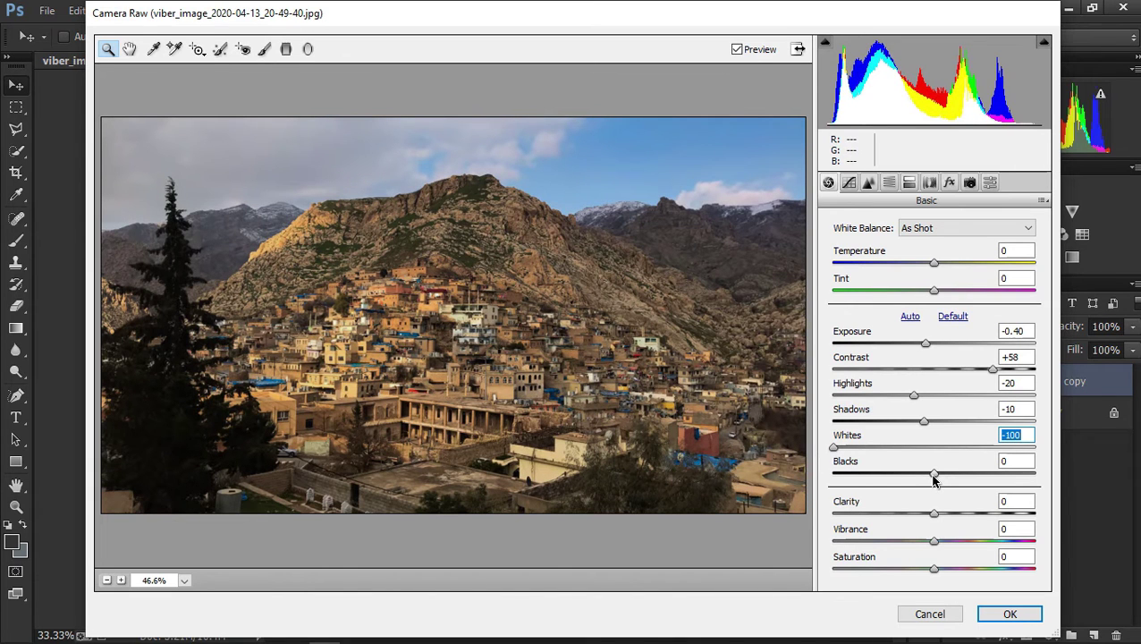
mouse_move(933, 481)
left_mouse_down()
mouse_move(913, 478)
mouse_move(948, 516)
left_mouse_up()
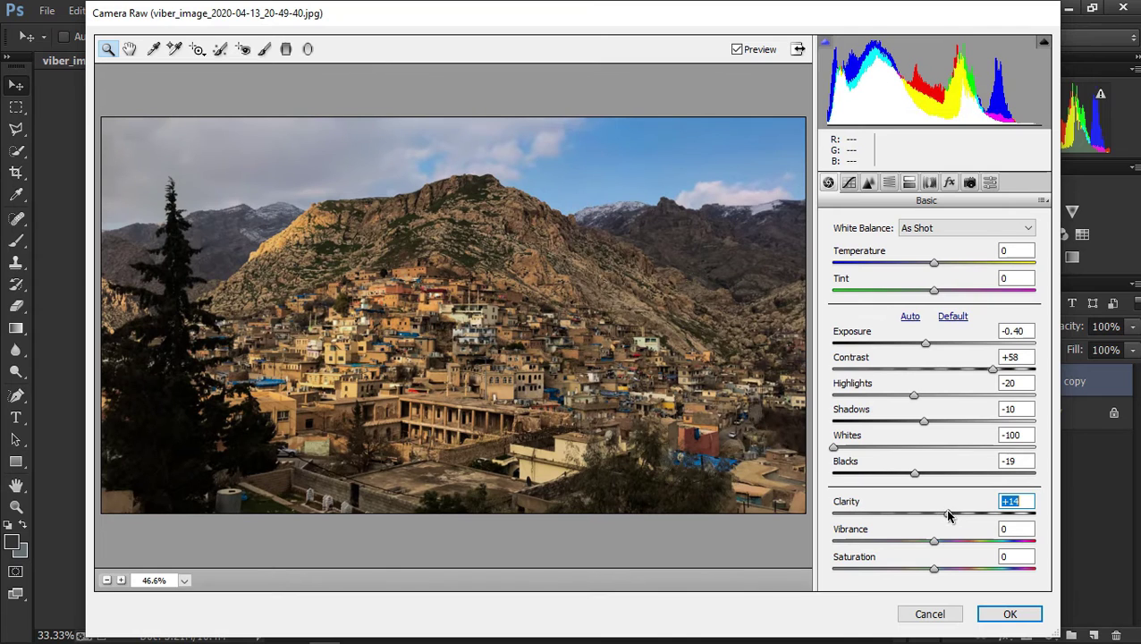
left_click(850, 183)
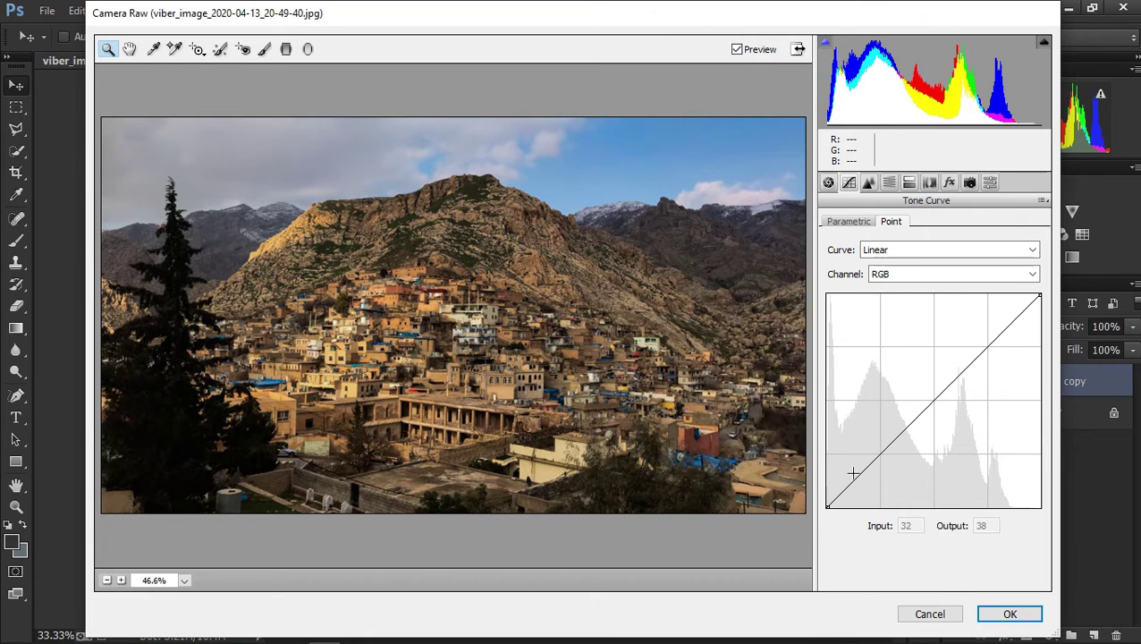
Add two RGB point-curve points mapping 75 to 57 and 202 to 182.
left_click(882, 453)
left_click_drag(882, 454, 889, 460)
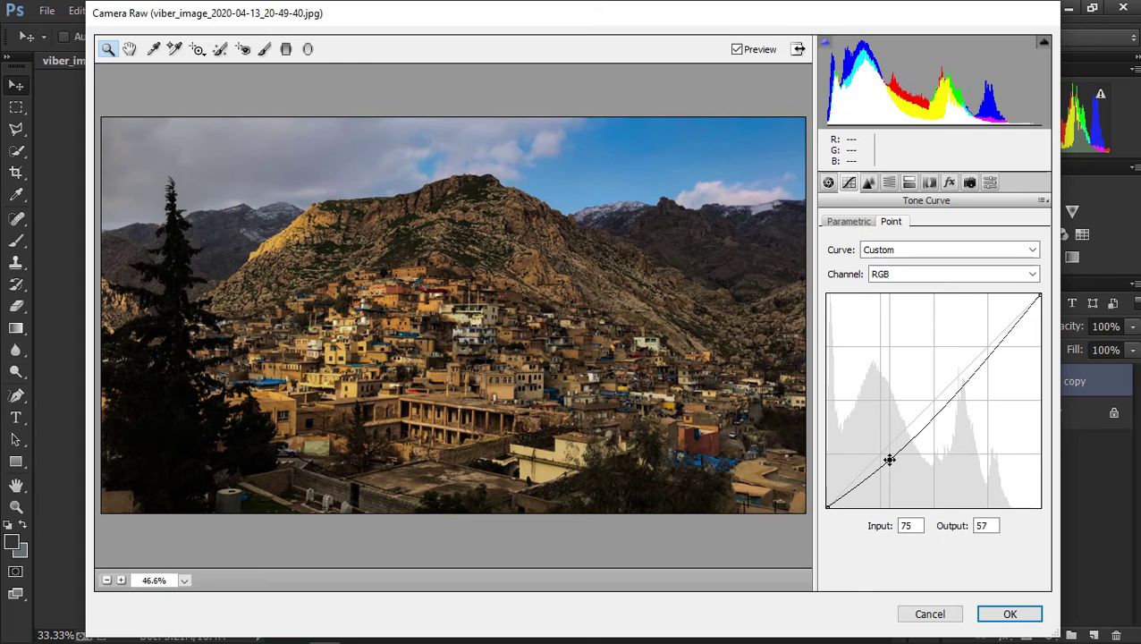
left_click_drag(994, 349, 995, 355)
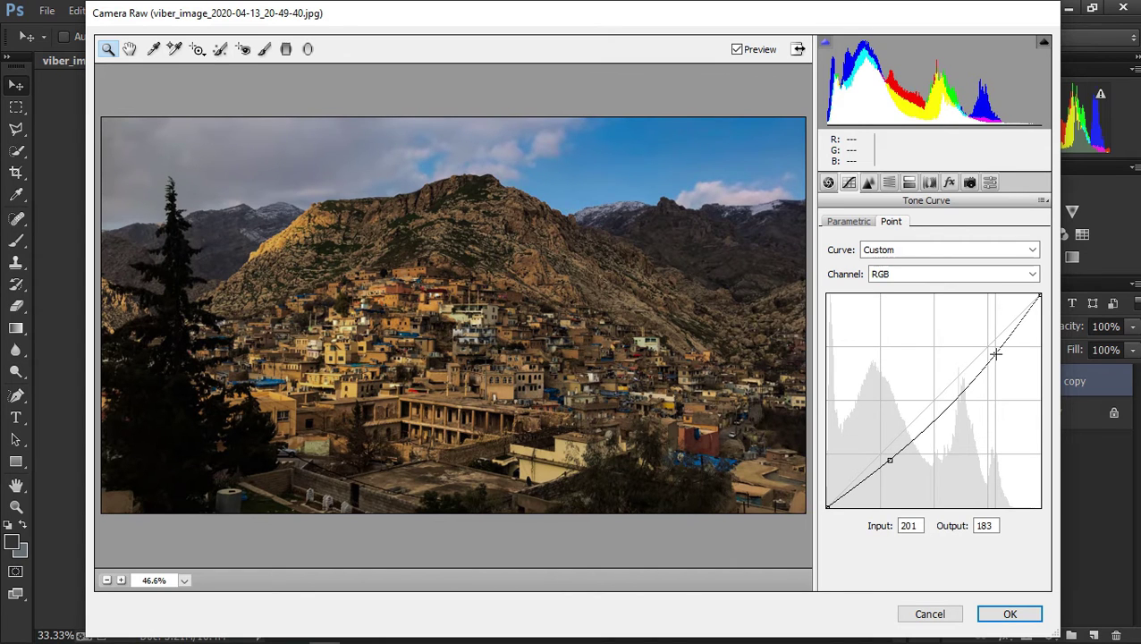
left_click_drag(996, 355, 996, 355)
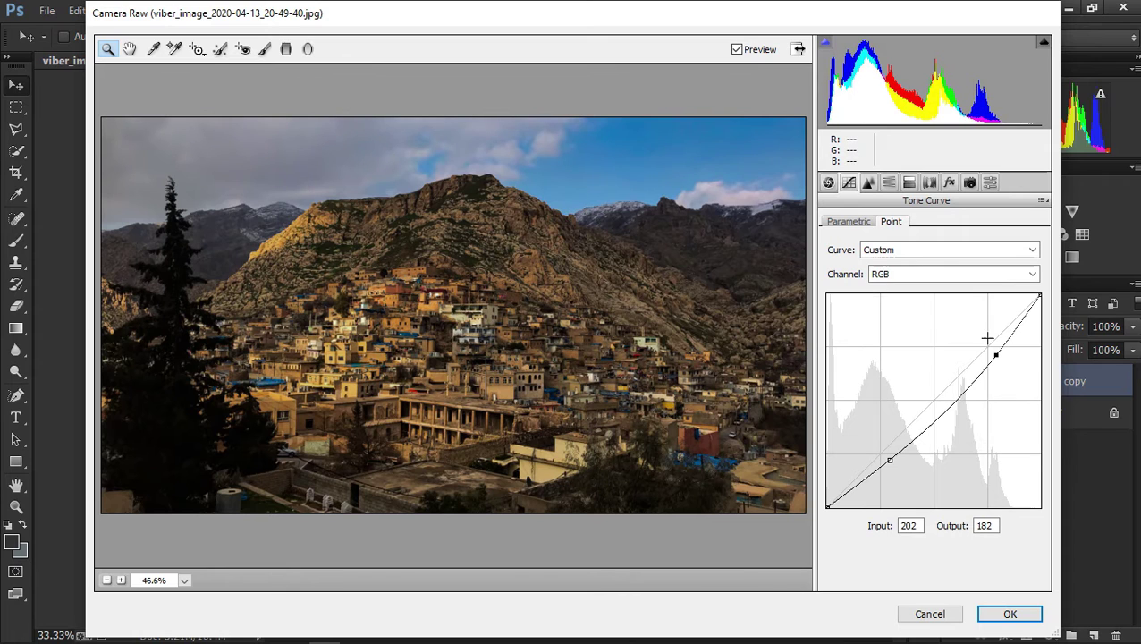
left_click(867, 185)
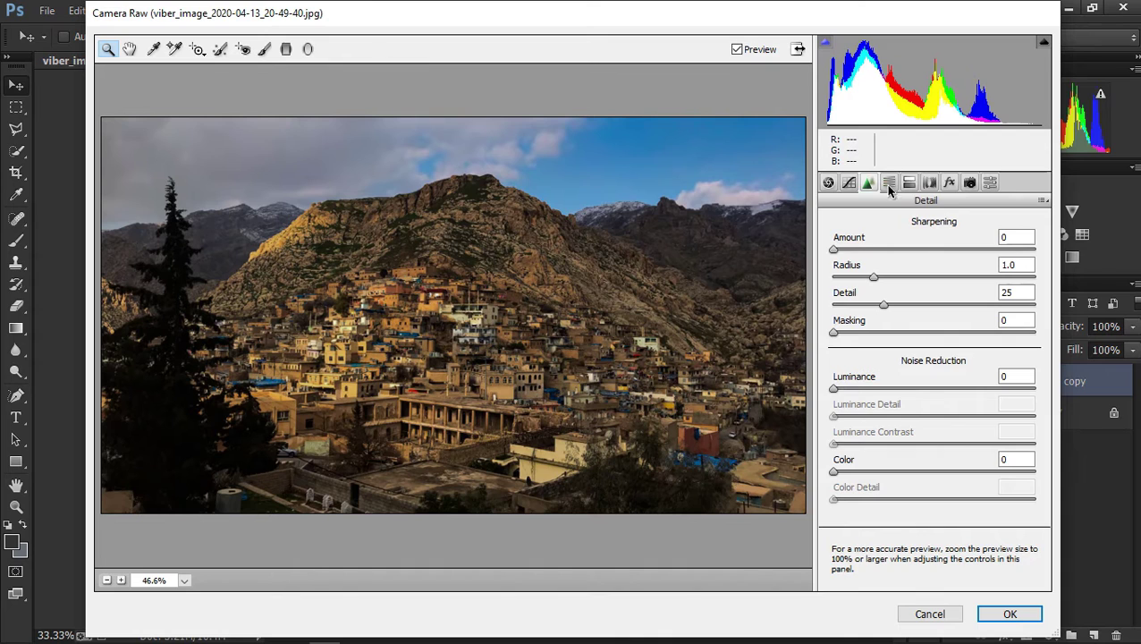
Set HSL hues to Yellows -100, Oranges -10 and Aquas +100.
left_click(889, 183)
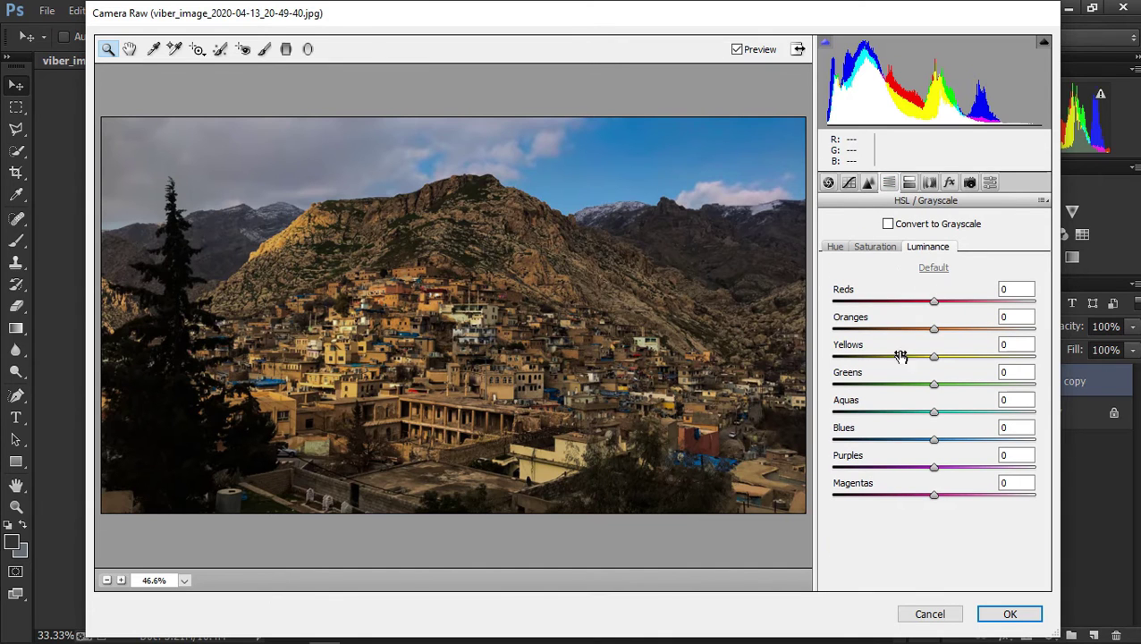
left_click(835, 246)
left_click_drag(934, 356, 767, 328)
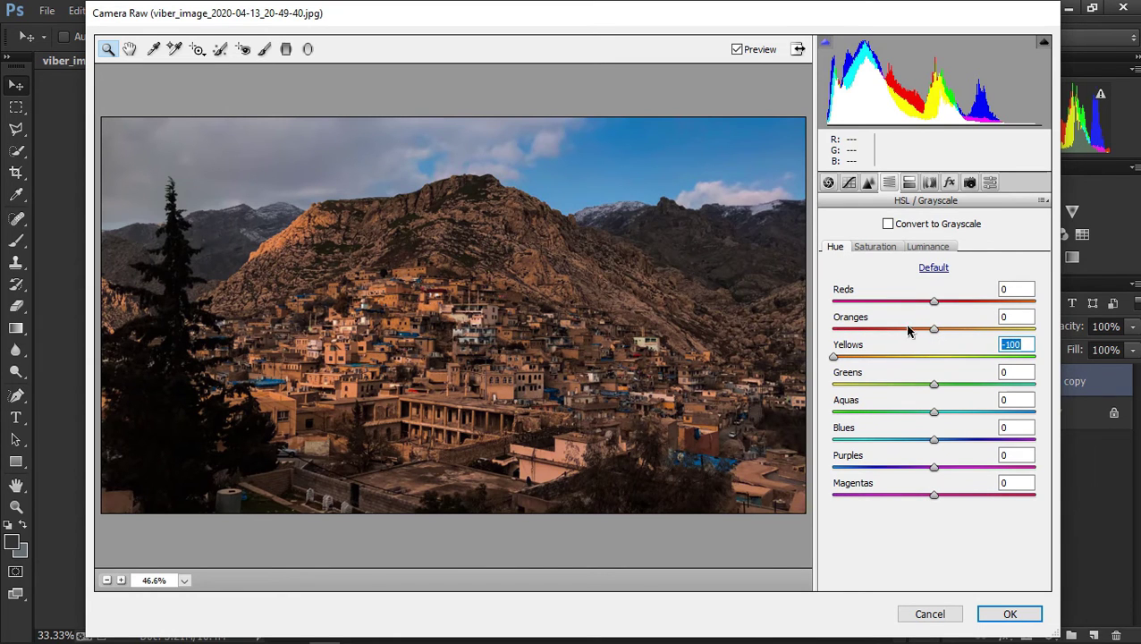
left_click_drag(932, 330, 925, 330)
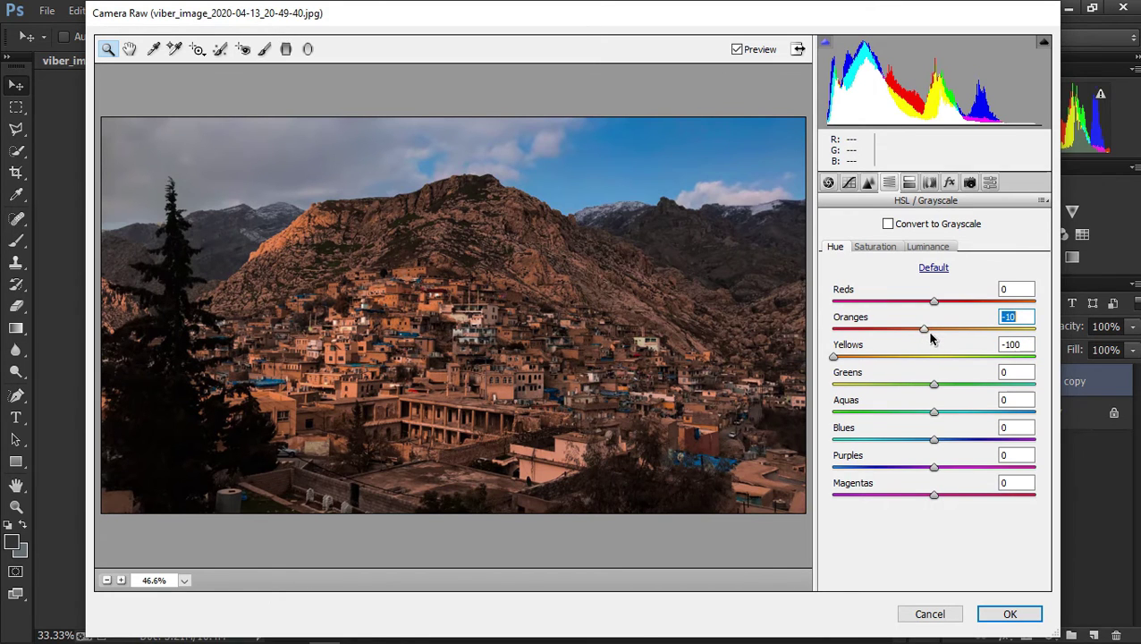
left_click_drag(934, 413, 1091, 436)
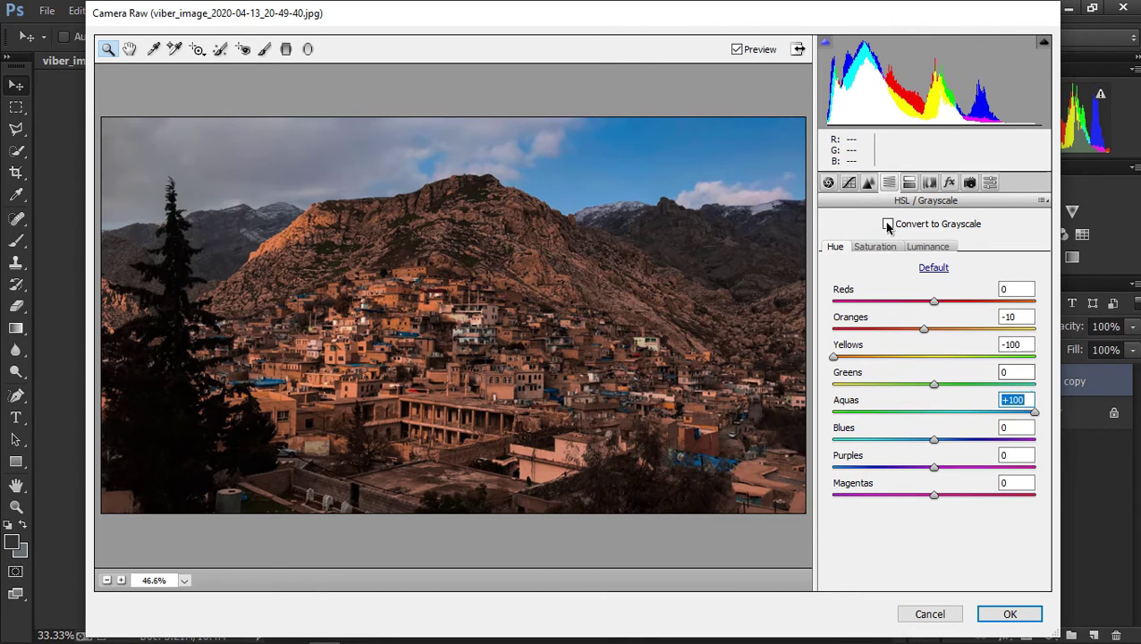
left_click(877, 248)
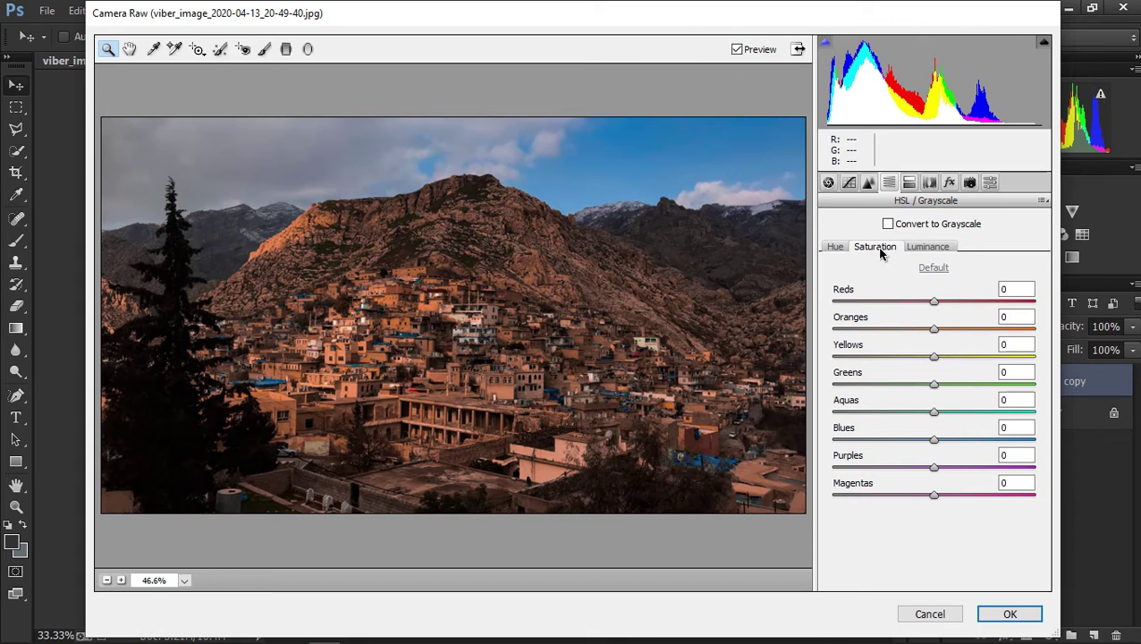
Drop HSL saturation to -100 for Yellows, Greens, Aquas, Blues, Purples and Magentas.
left_click_drag(933, 356, 791, 361)
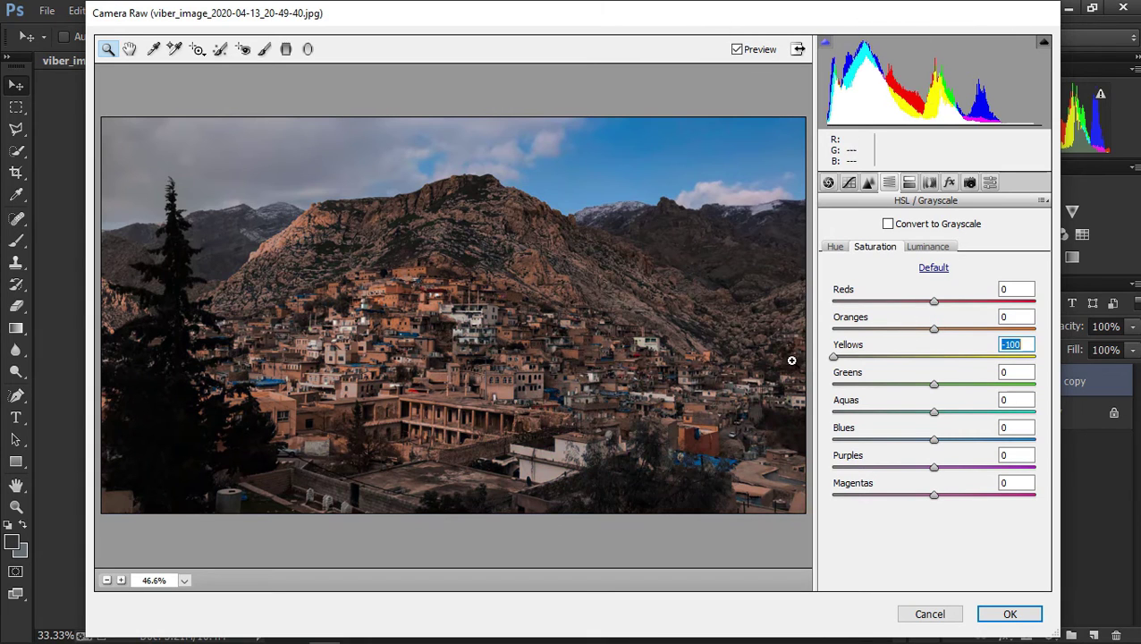
left_click_drag(934, 383, 834, 384)
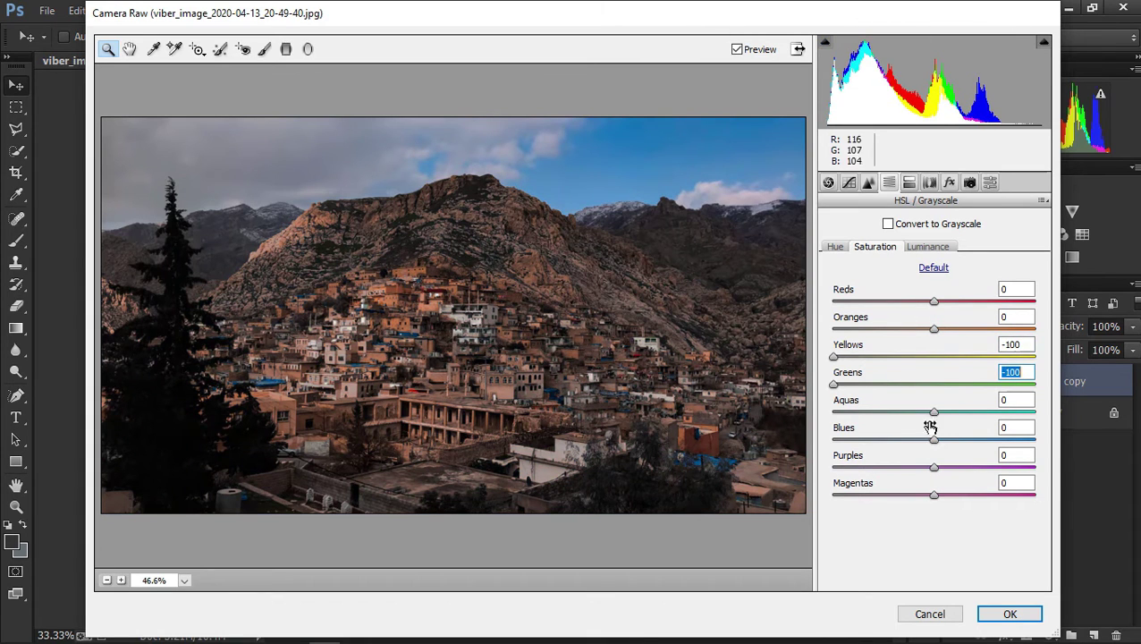
left_click_drag(934, 412, 803, 409)
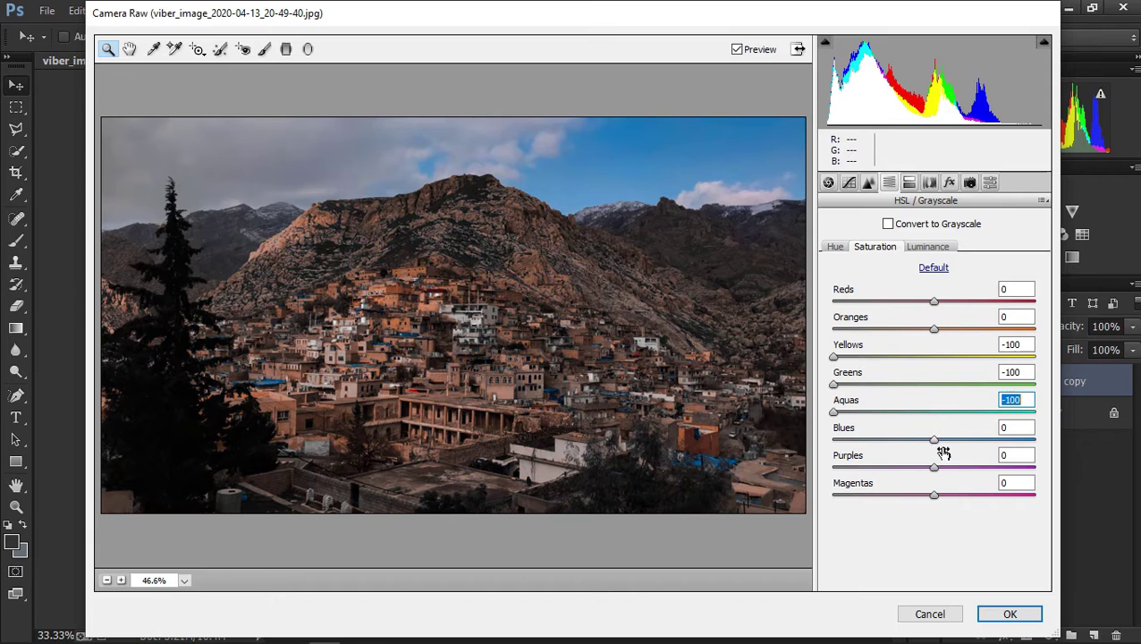
left_click_drag(934, 440, 819, 440)
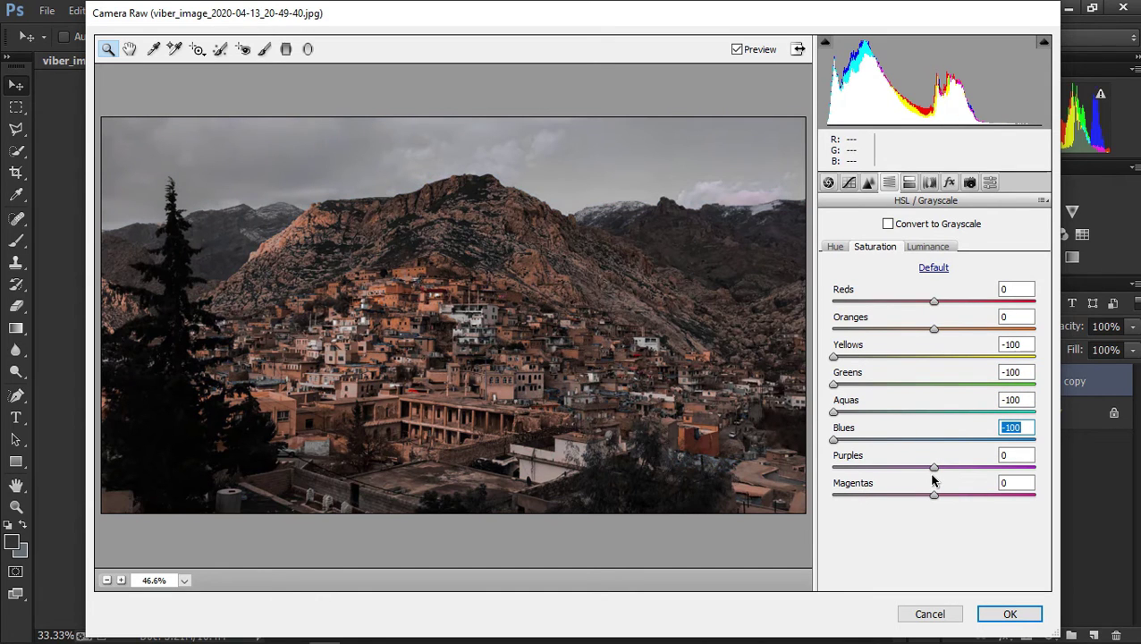
left_click_drag(934, 468, 777, 451)
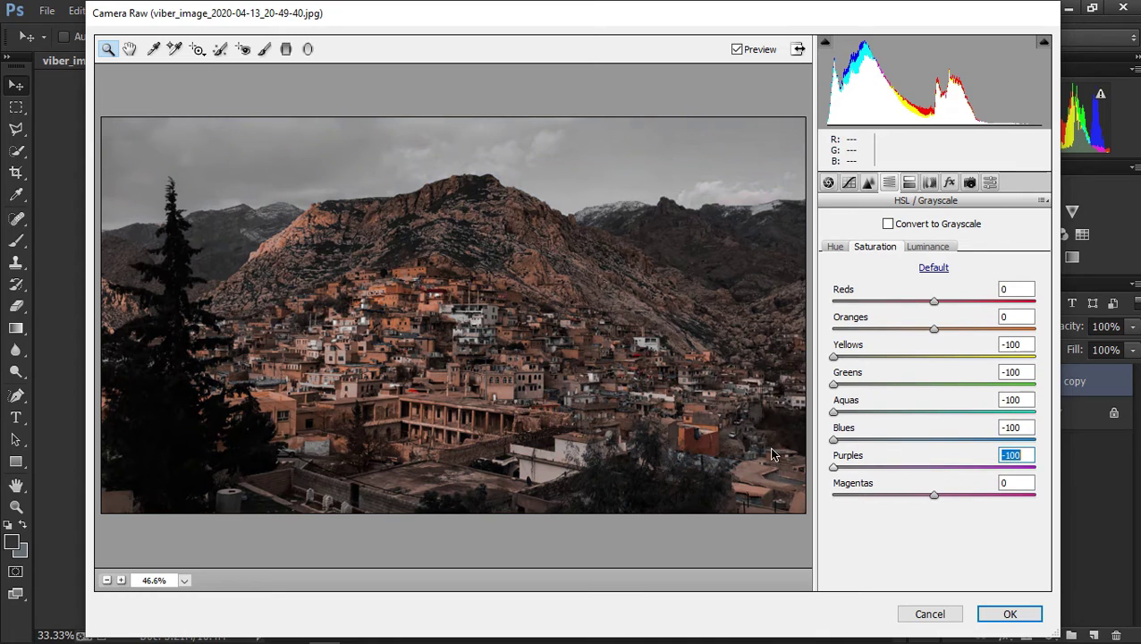
left_click_drag(937, 500, 785, 486)
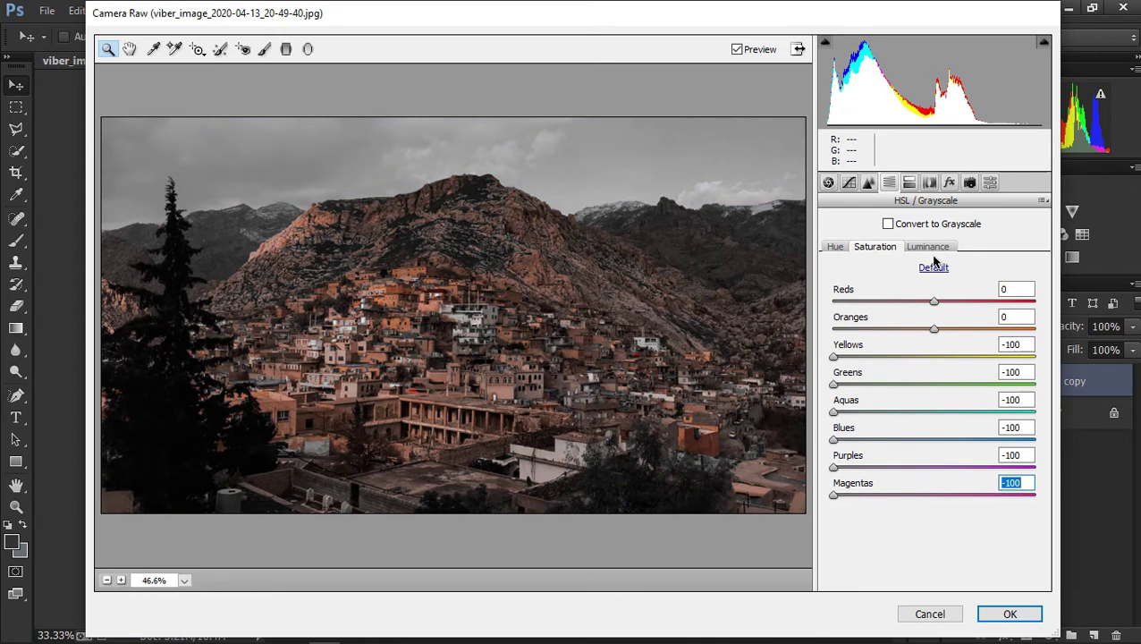
Raise Reds saturation to +15 and Oranges to +10, and set Reds luminance to -10.
left_click_drag(936, 305, 951, 304)
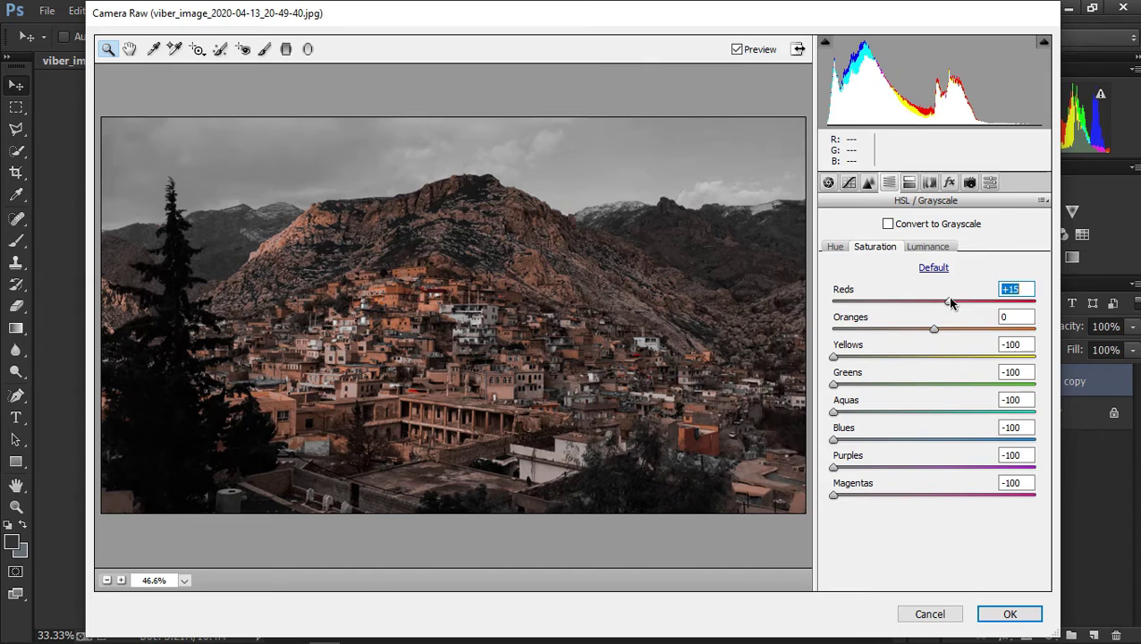
left_click_drag(933, 330, 944, 333)
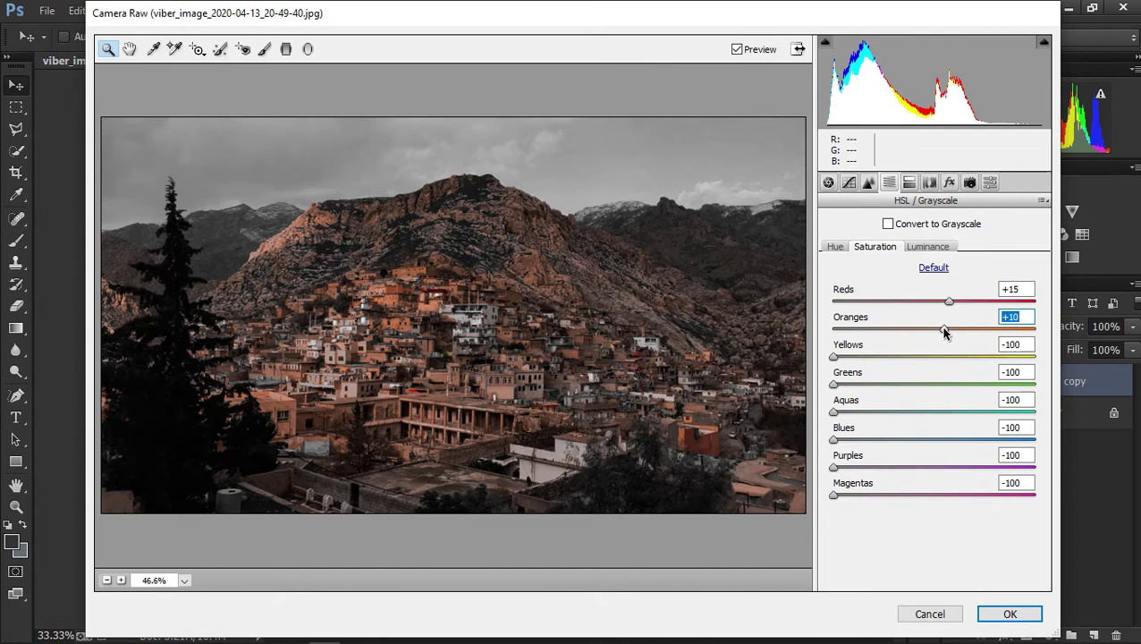
left_click(923, 250)
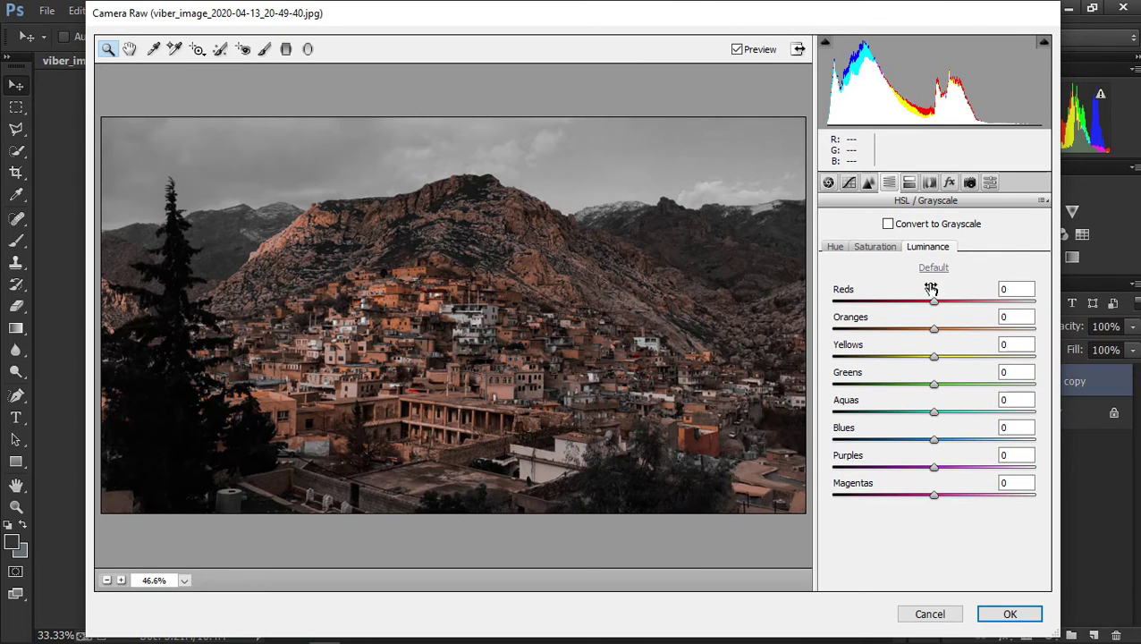
left_click_drag(932, 302, 931, 302)
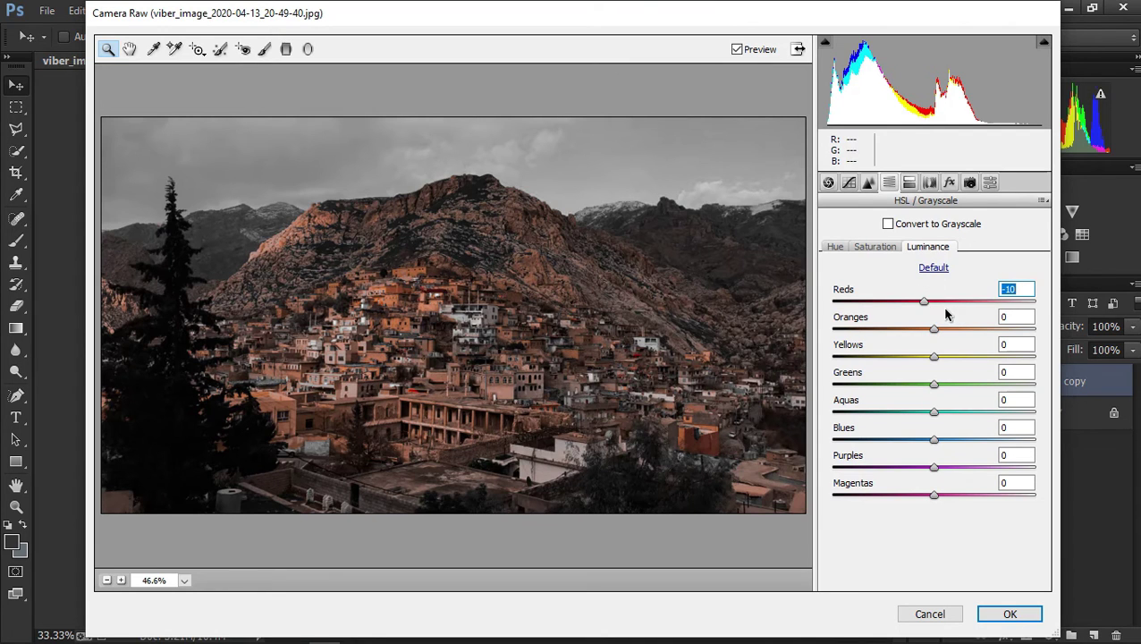
left_click(929, 183)
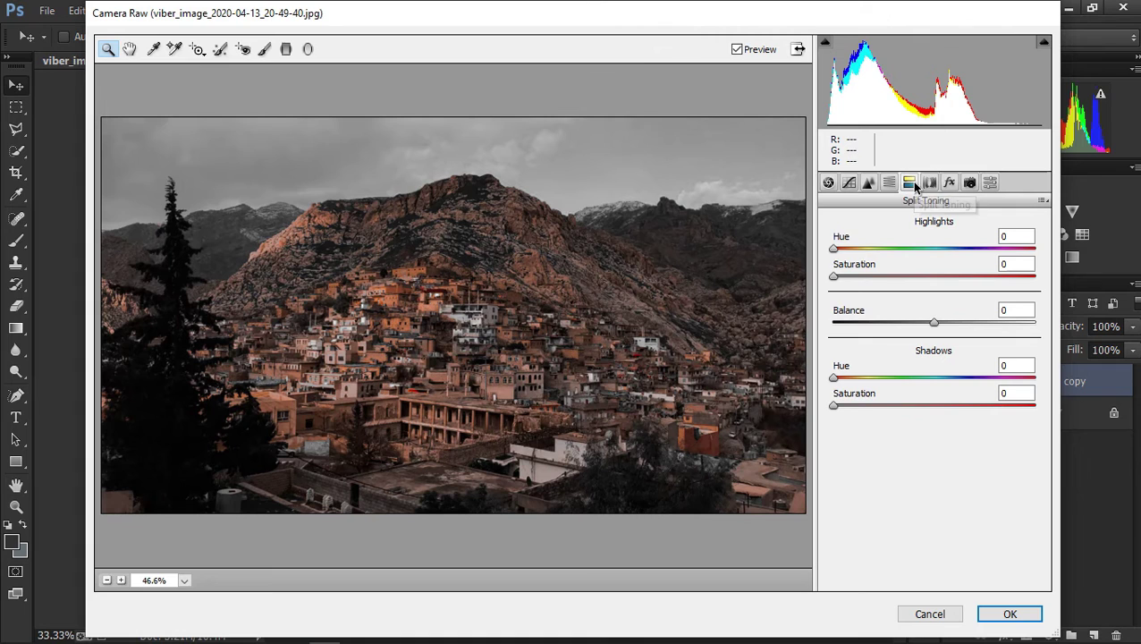
Enter Split Toning highlights hue 210, saturation 5, and shadows hue 220, saturation 12.
left_click(1016, 236)
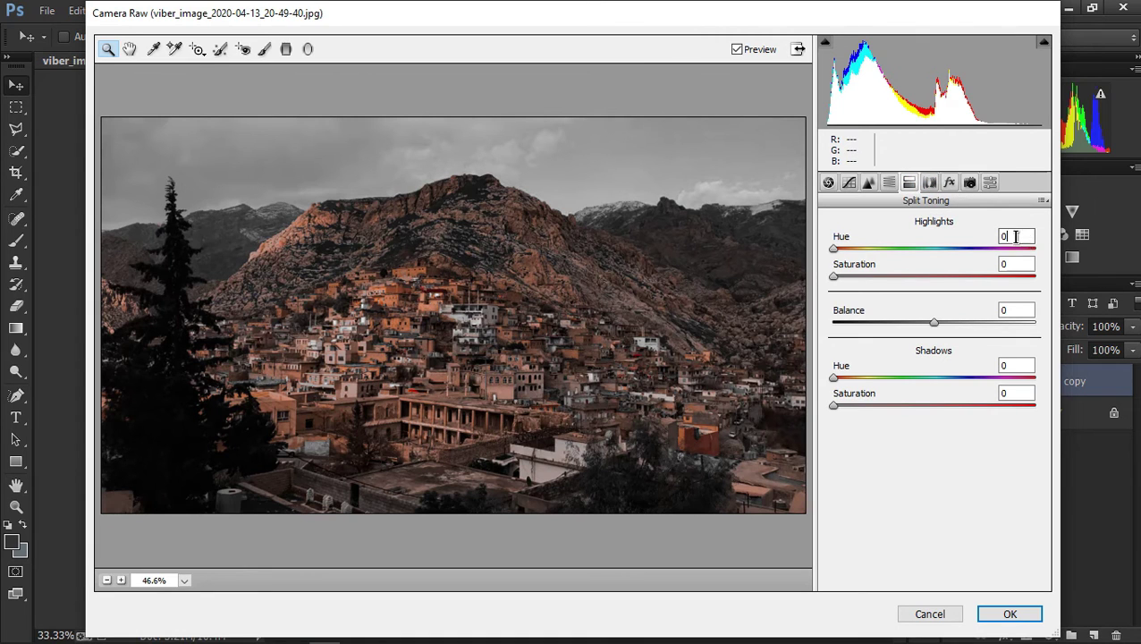
type("21")
type("0")
left_click(1019, 262)
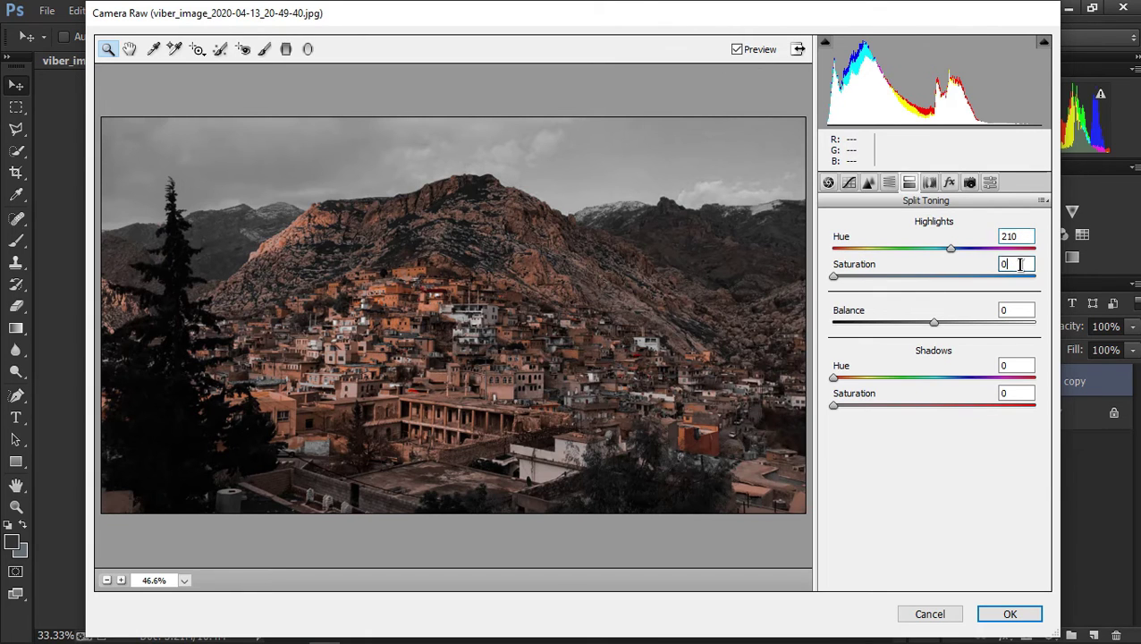
type("5")
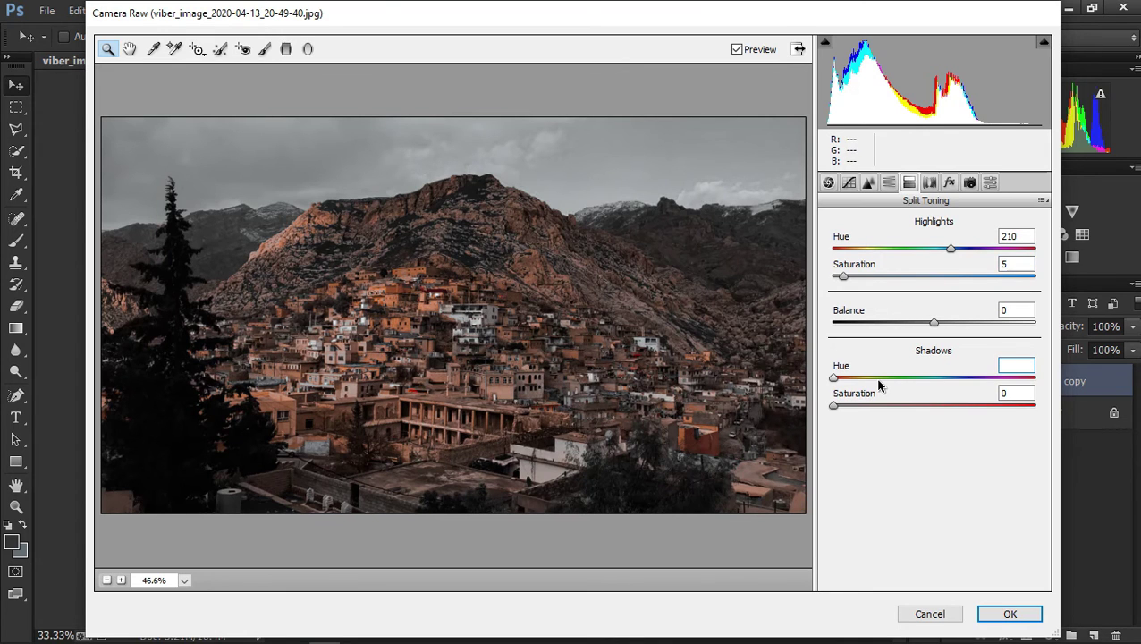
type("22")
type("0")
left_click(1009, 393)
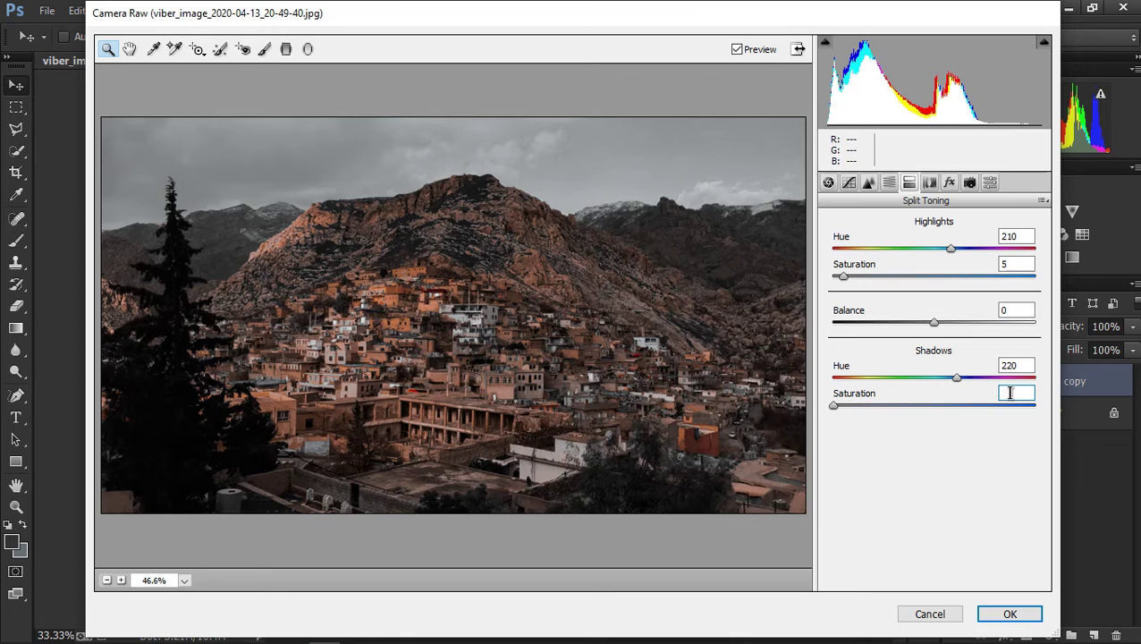
type("12")
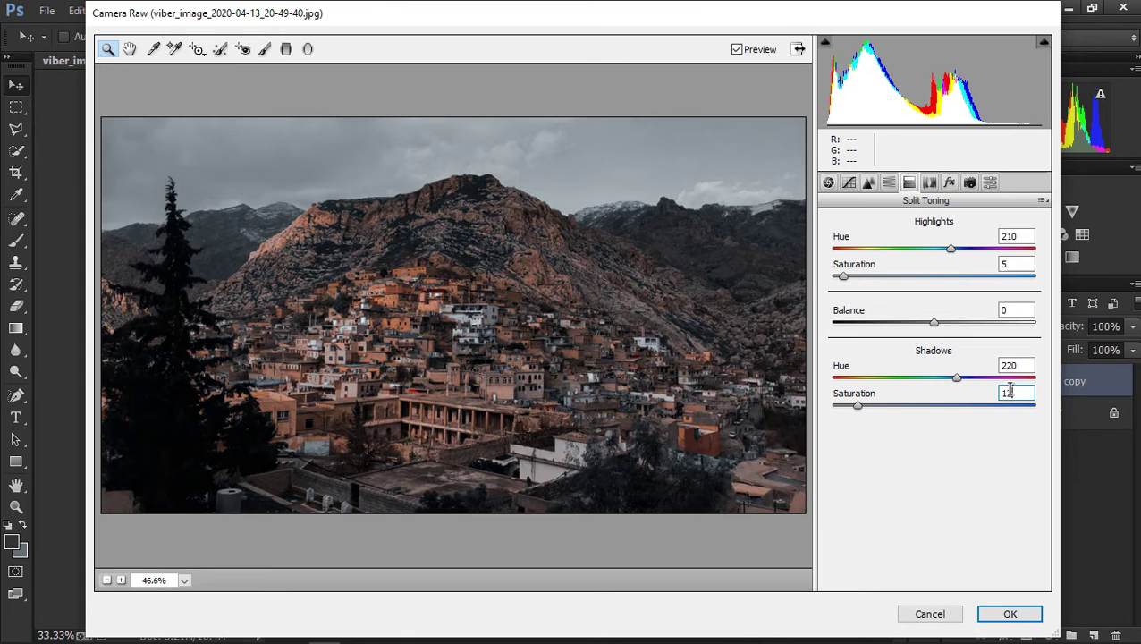
left_click(990, 183)
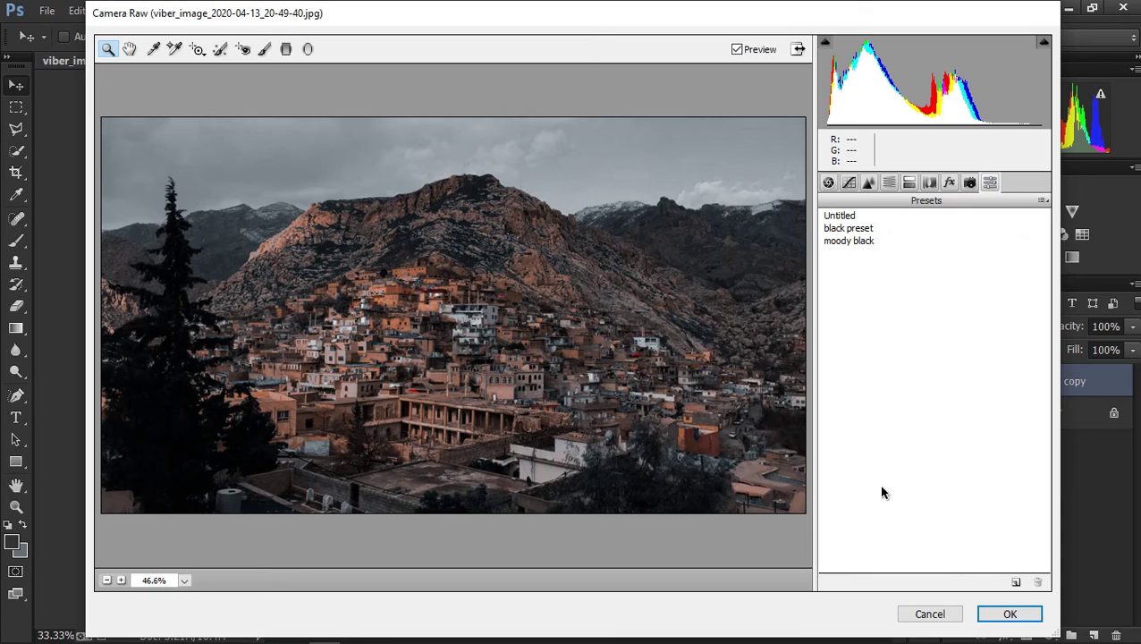
Apply the Camera Raw grade, zoom to 50% and toggle Background copy to compare.
left_click(1009, 614)
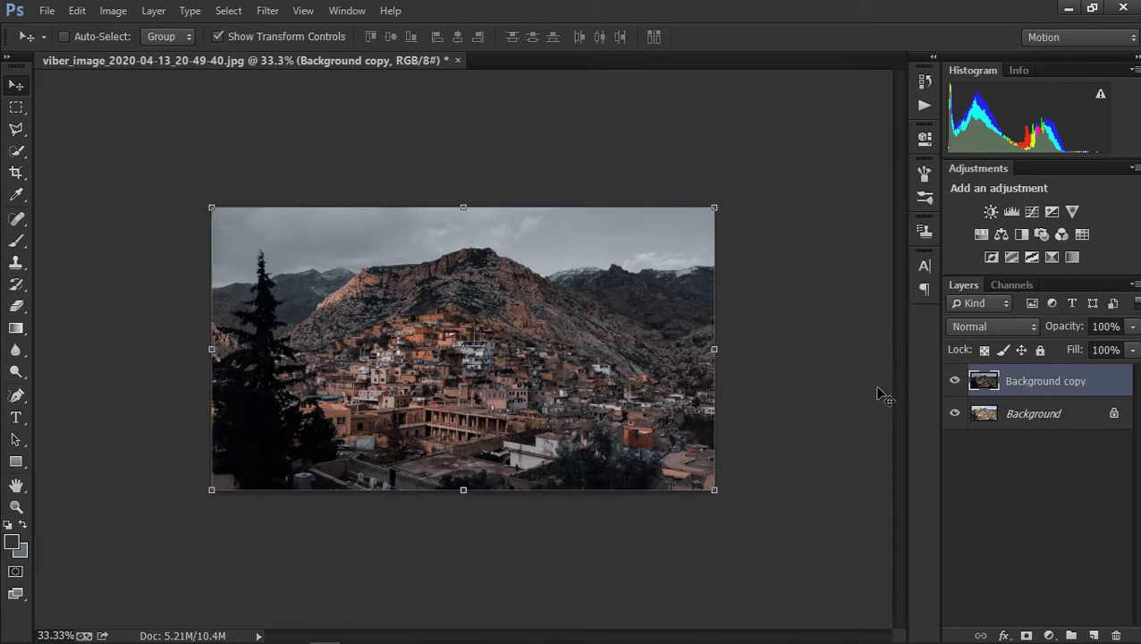
key("ctrl+plus")
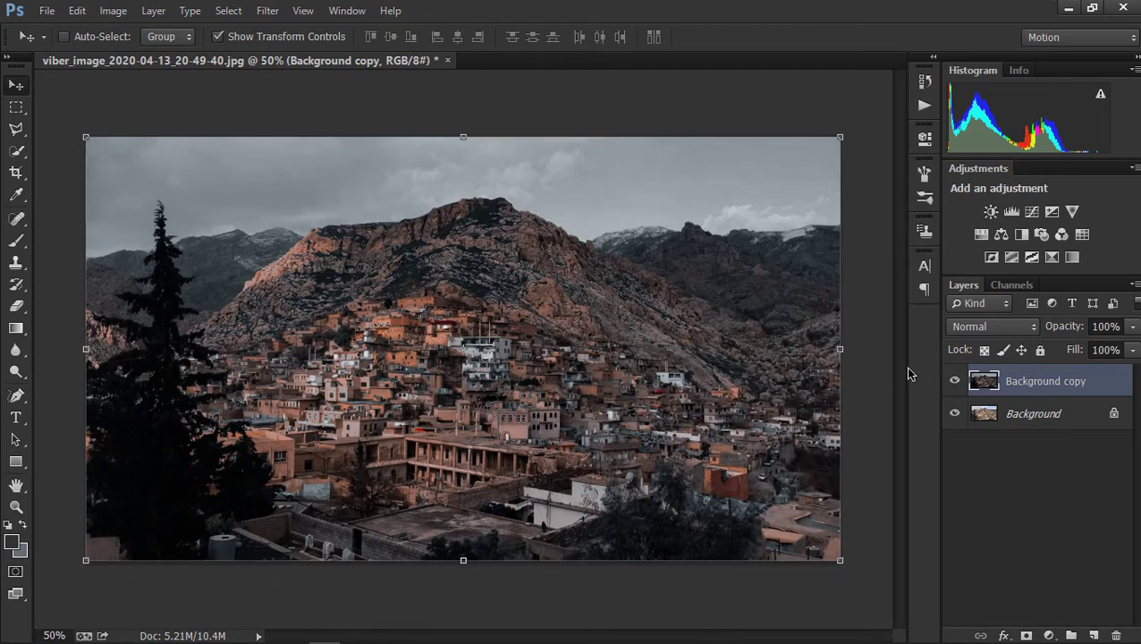
left_click(955, 383)
left_click(954, 383)
left_click(955, 388)
Reapply Camera Raw with Exposure -0.35, Highlights -33, Shadows -7 and Clarity +16.
left_click(268, 11)
left_click(305, 108)
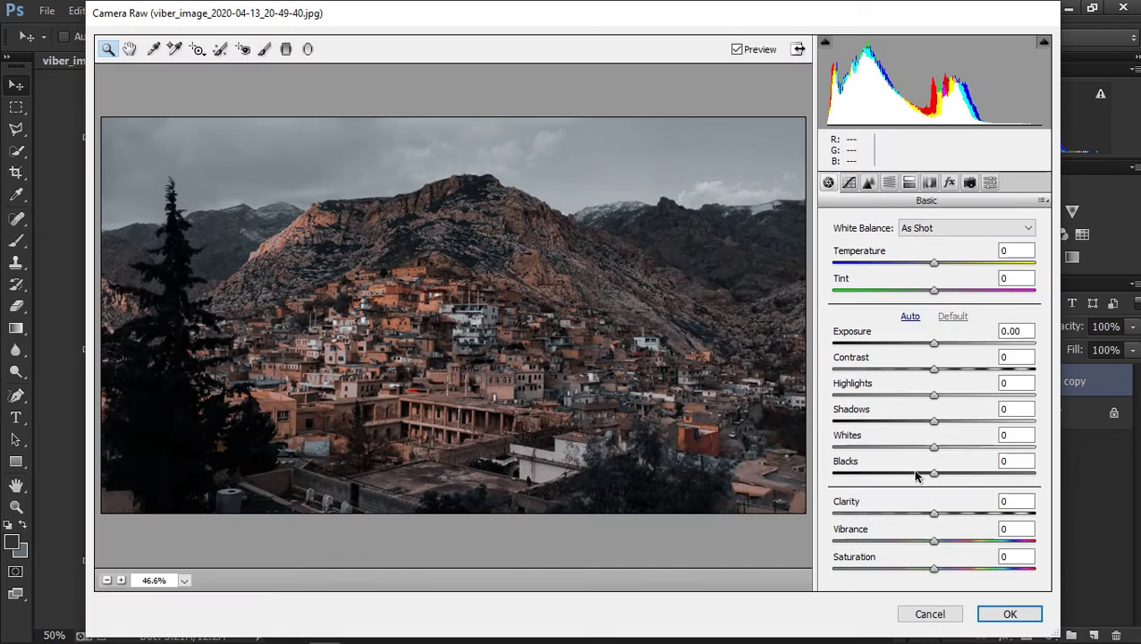
mouse_move(936, 347)
left_mouse_down()
mouse_move(950, 368)
mouse_move(905, 375)
mouse_move(958, 372)
mouse_move(927, 374)
left_mouse_up()
mouse_move(928, 399)
left_mouse_down()
mouse_move(968, 398)
mouse_move(895, 399)
left_mouse_up()
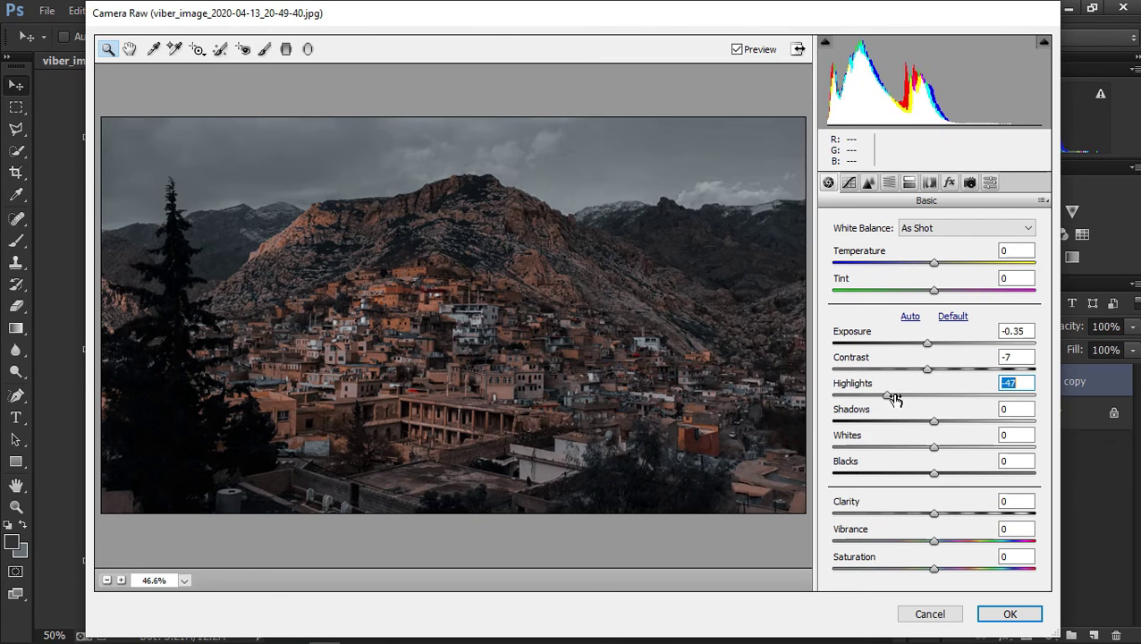
mouse_move(934, 420)
left_mouse_down()
mouse_move(948, 427)
mouse_move(889, 425)
mouse_move(935, 427)
mouse_move(904, 427)
mouse_move(963, 459)
mouse_move(897, 466)
mouse_move(947, 469)
mouse_move(950, 454)
mouse_move(974, 450)
mouse_move(934, 458)
left_mouse_up()
mouse_move(937, 511)
left_mouse_down()
mouse_move(960, 512)
mouse_move(936, 519)
mouse_move(952, 519)
left_mouse_up()
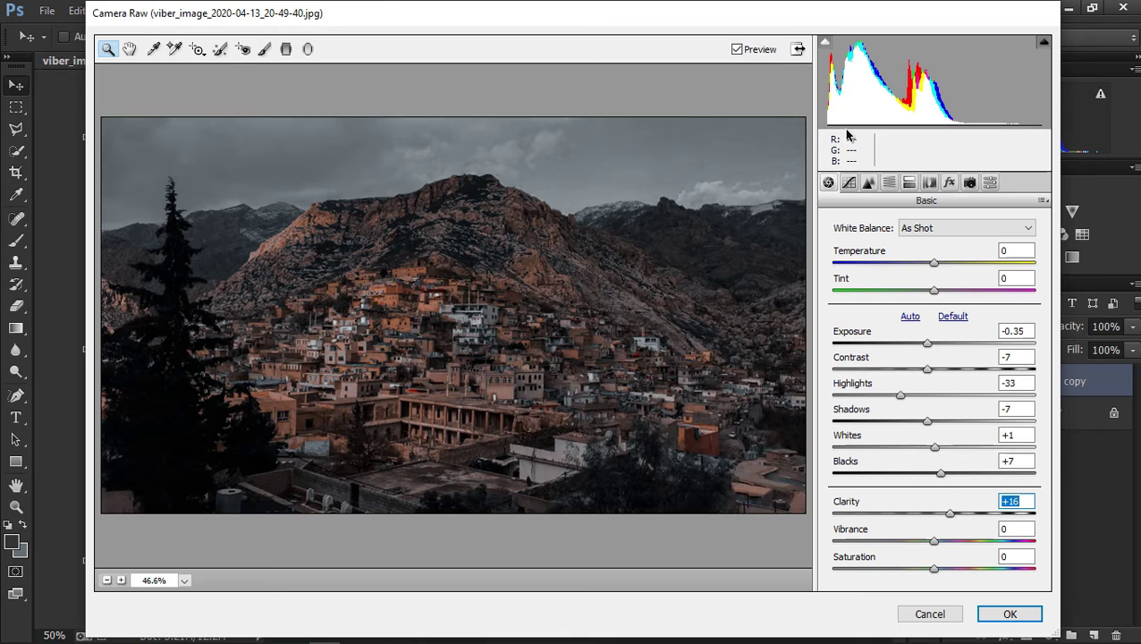
left_click(756, 49)
Brighten HSL luminance of Reds to +54 and Oranges to +43, checking against the original.
left_click(756, 49)
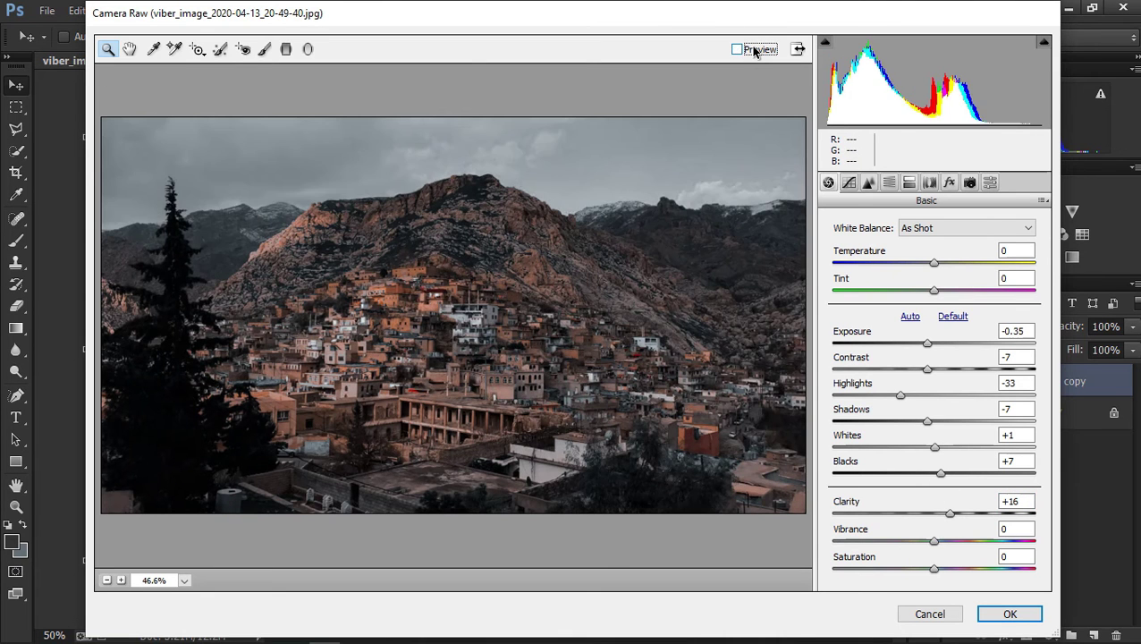
left_click(755, 51)
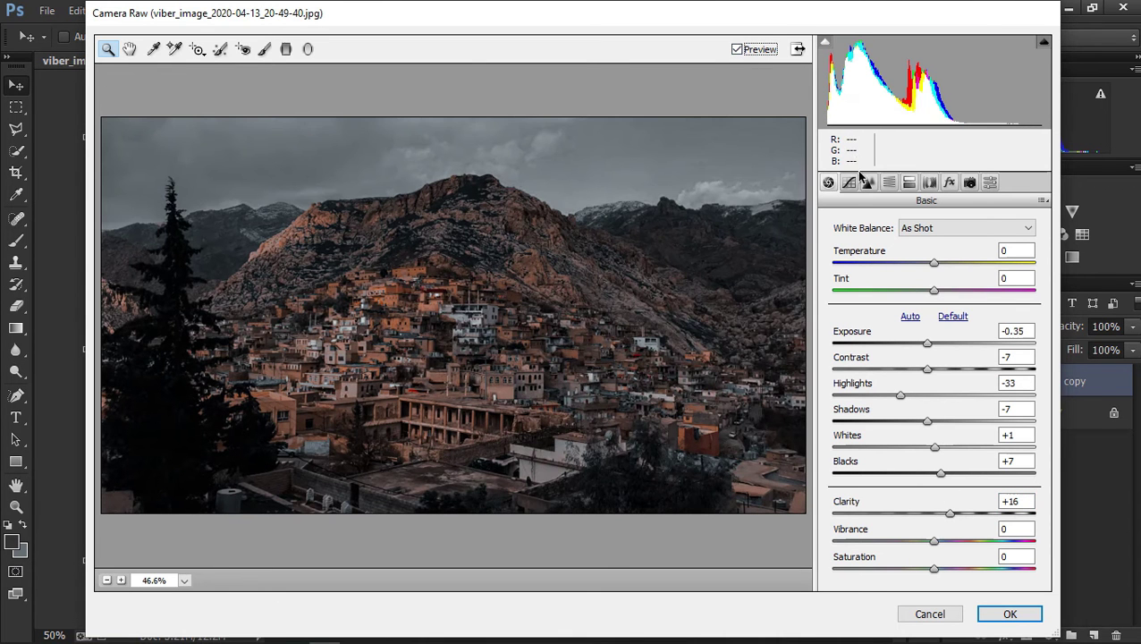
left_click(848, 182)
left_click(869, 182)
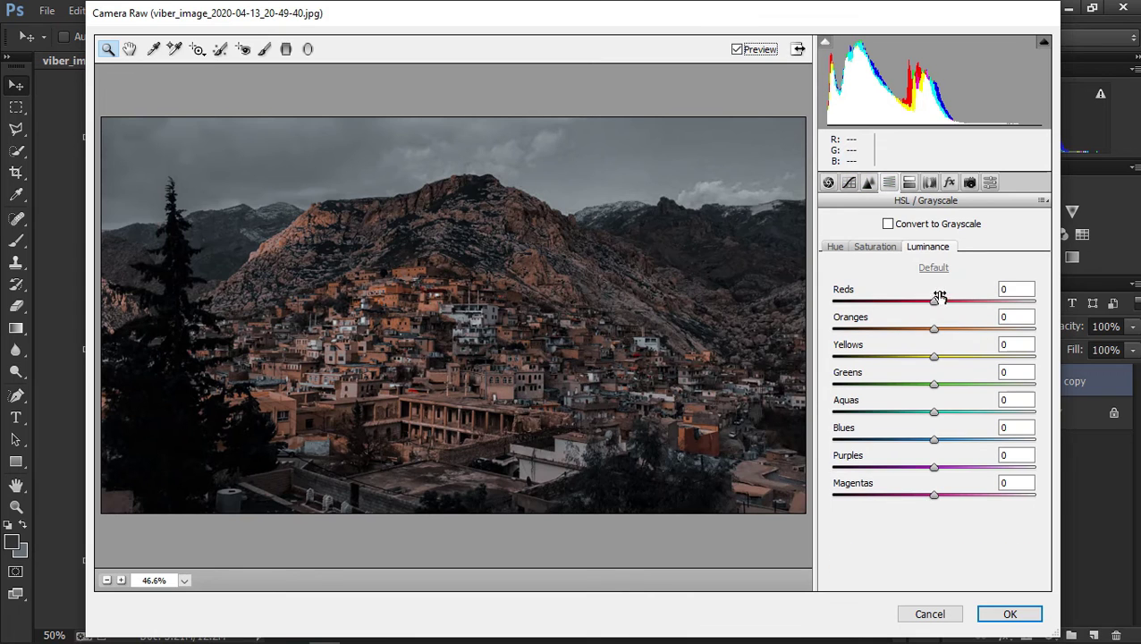
left_click_drag(936, 302, 993, 320)
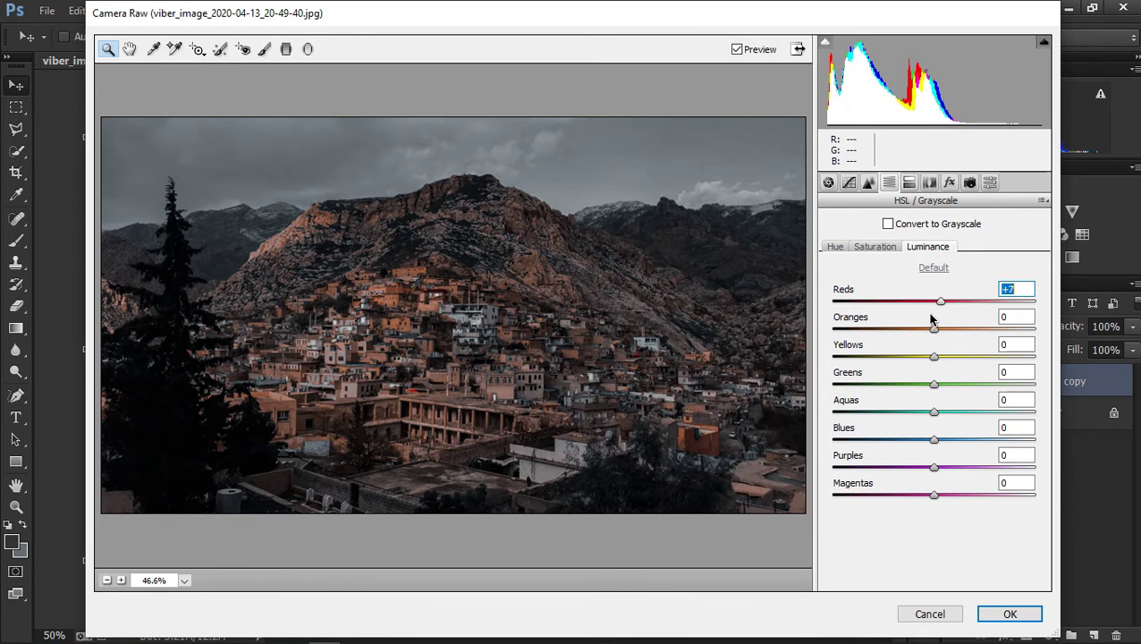
mouse_move(935, 329)
left_mouse_down()
mouse_move(978, 333)
mouse_move(981, 357)
mouse_move(995, 357)
left_mouse_up()
left_click(739, 51)
left_click(739, 51)
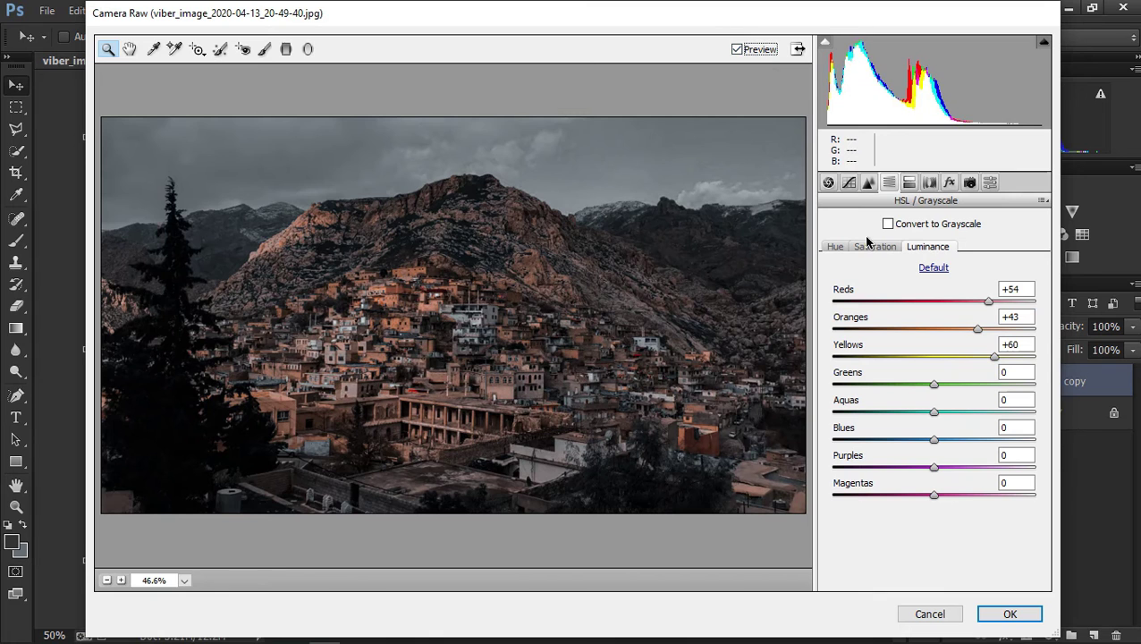
Set Greens +24, Aquas +39 and Blues +12 luminance, then apply the grade.
left_click(877, 247)
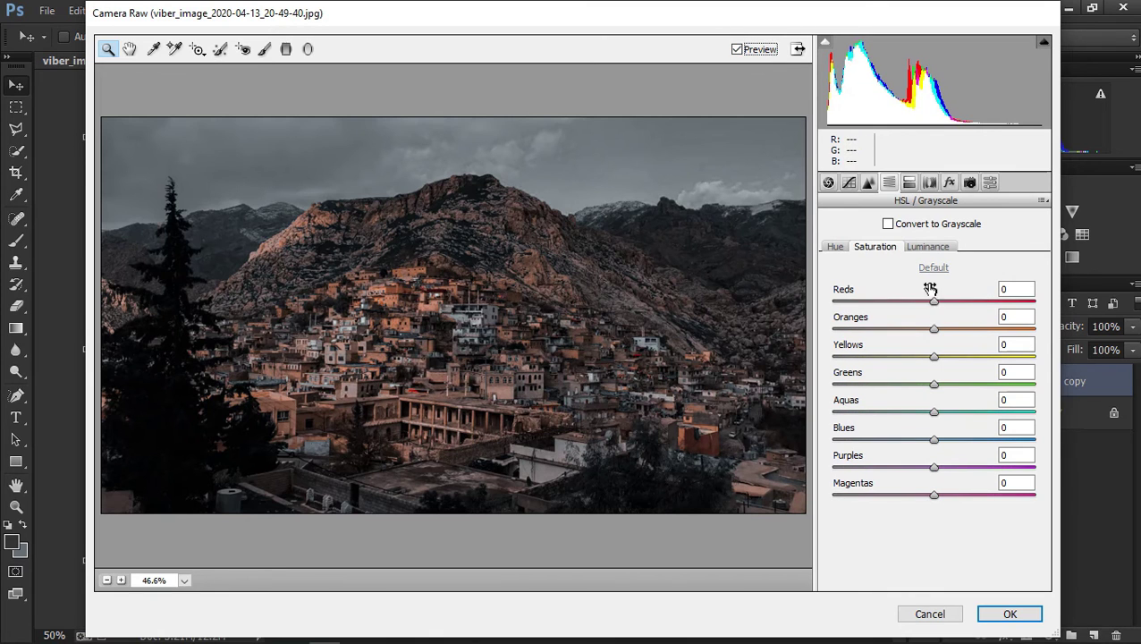
left_click(922, 247)
mouse_move(935, 384)
left_mouse_down()
mouse_move(959, 385)
mouse_move(943, 412)
mouse_move(1002, 424)
mouse_move(946, 440)
left_mouse_up()
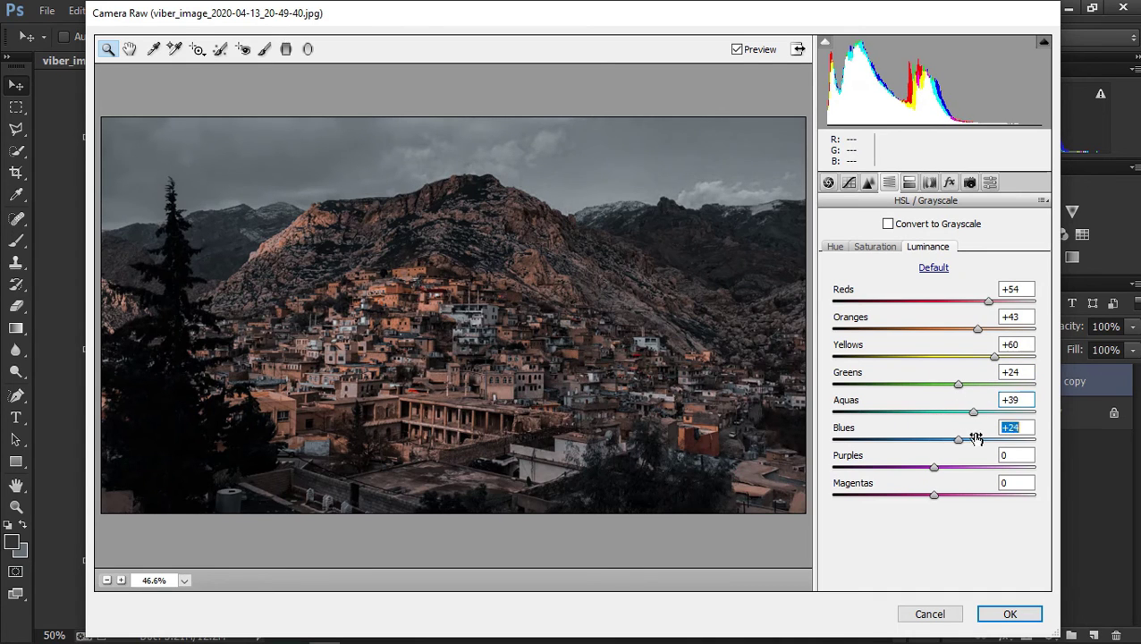
left_click(750, 51)
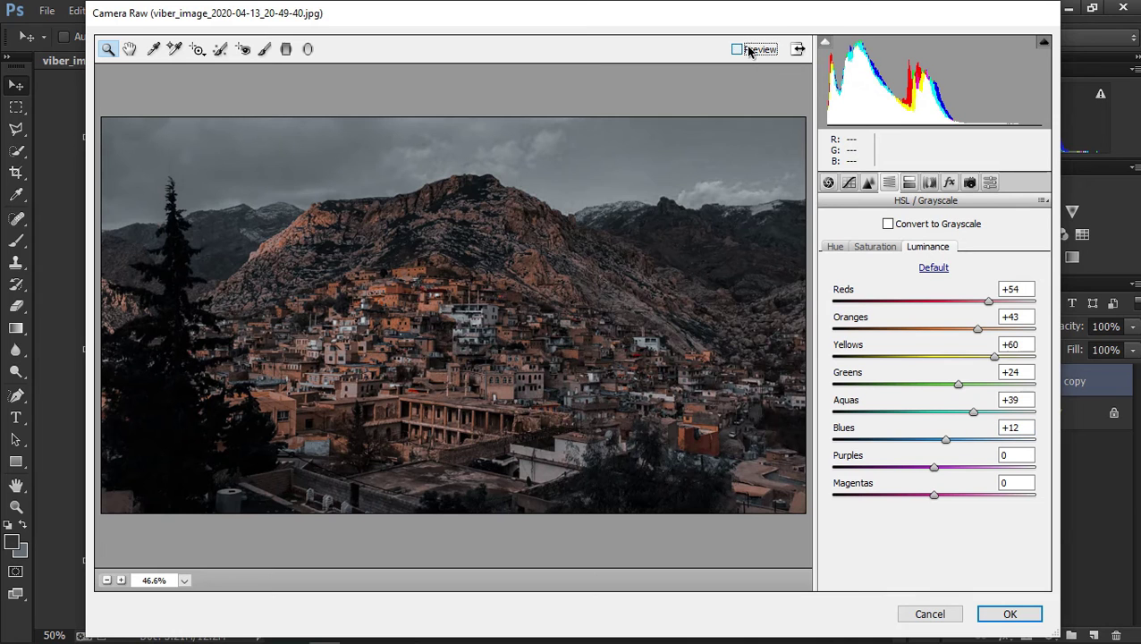
left_click(749, 51)
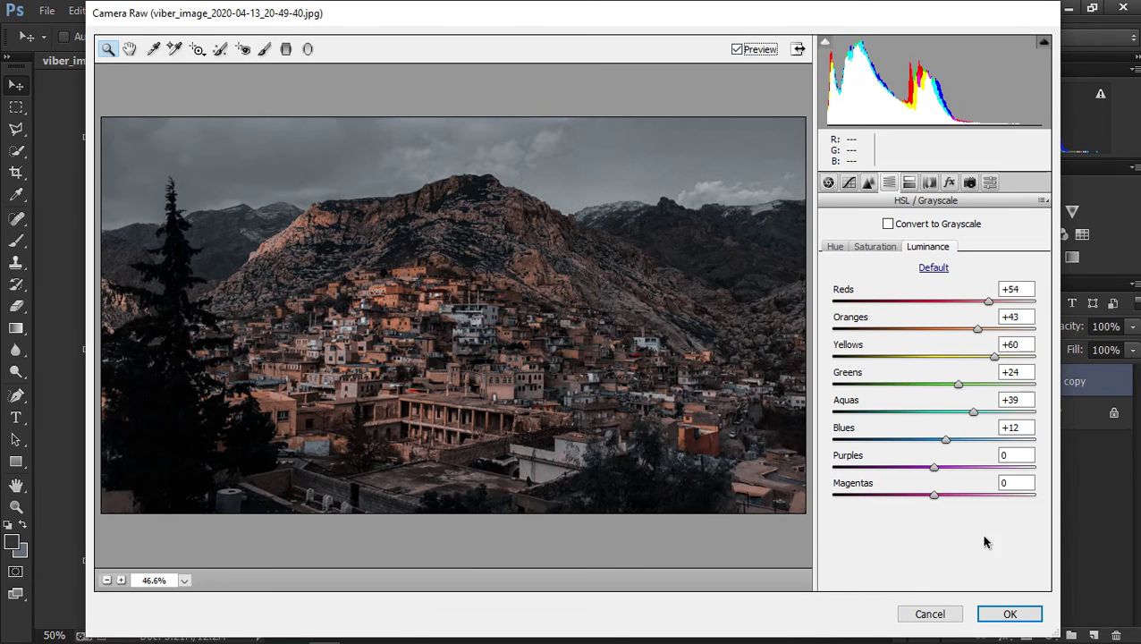
left_click(1006, 615)
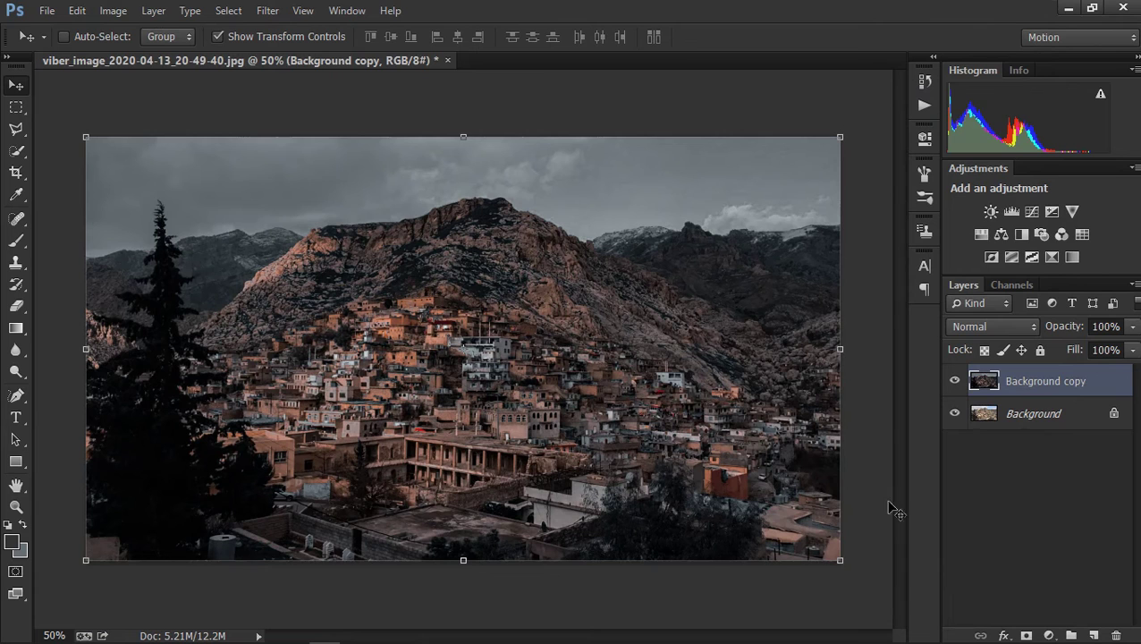
Add a reversed, reflected dark preset Gradient Fill layer with its band shifted lower.
left_click(1049, 635)
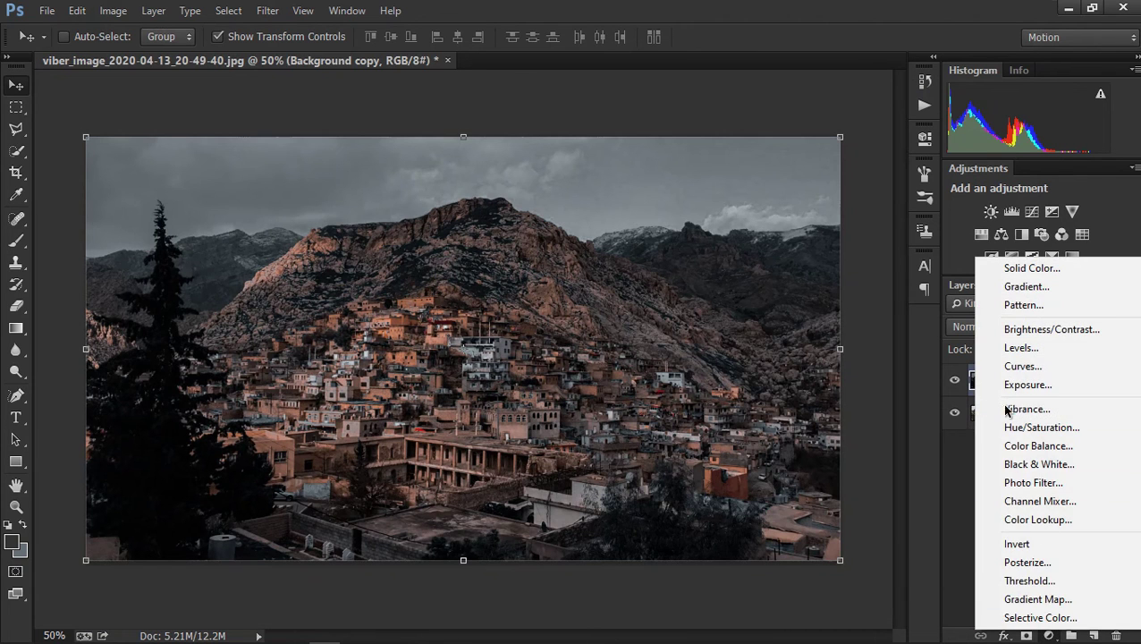
left_click(1027, 286)
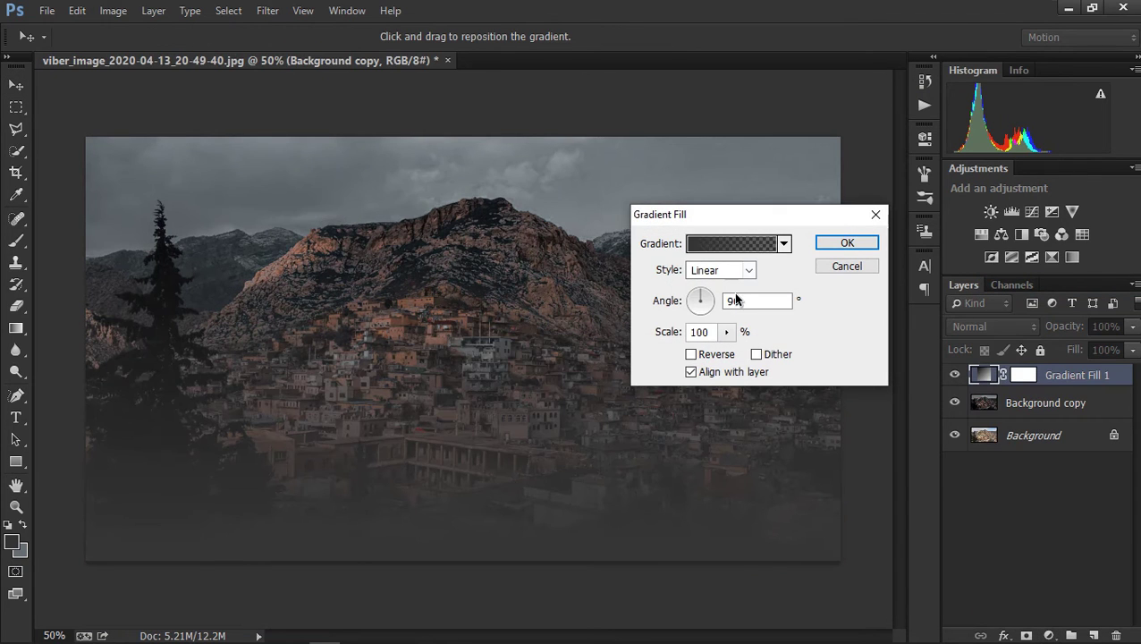
left_click(733, 243)
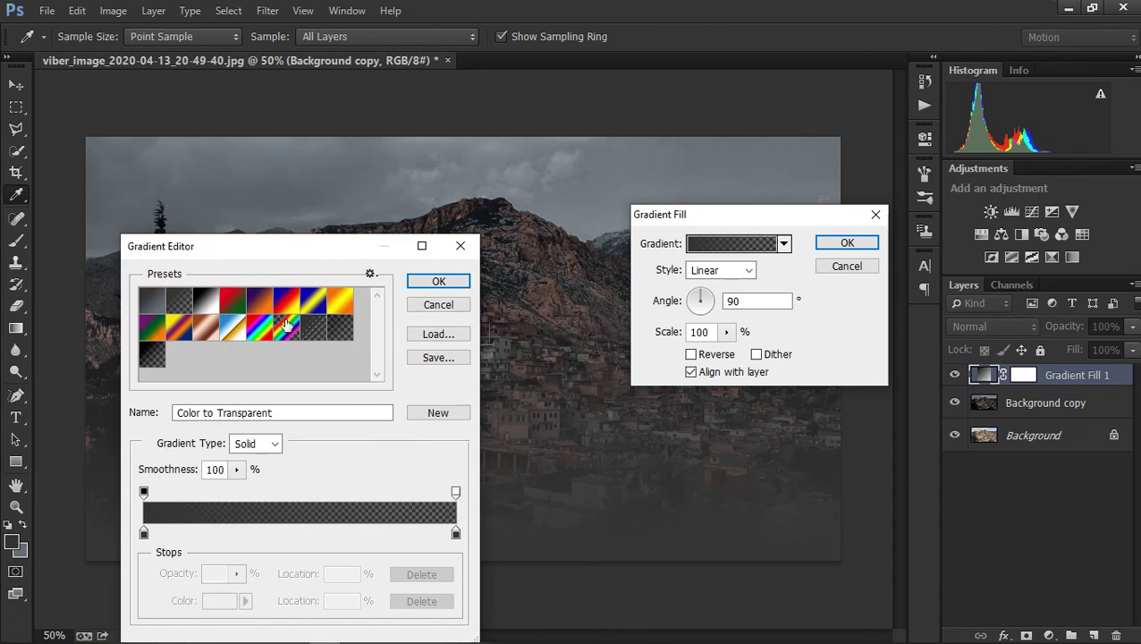
left_click(154, 352)
left_click(435, 288)
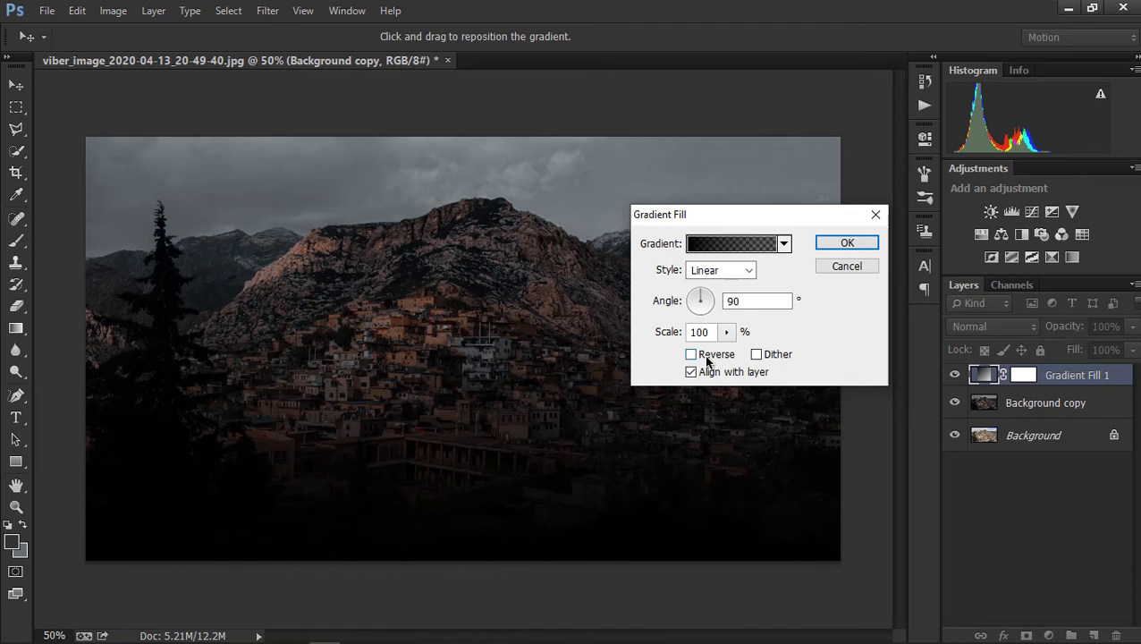
left_click(707, 358)
left_click(747, 269)
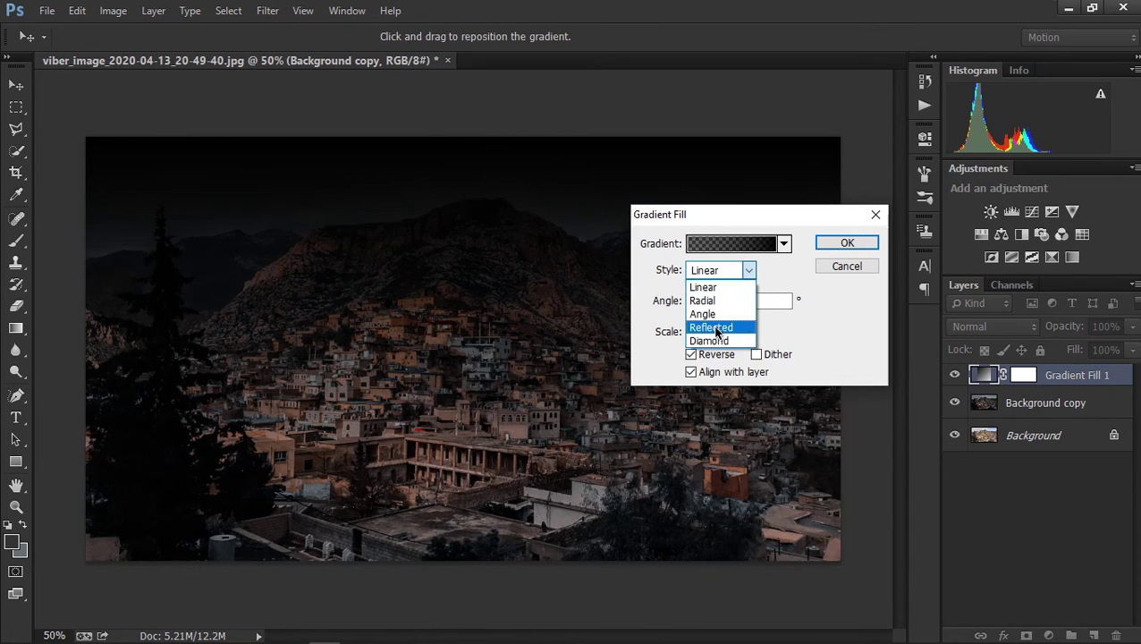
left_click(717, 333)
left_click_drag(495, 401, 503, 422)
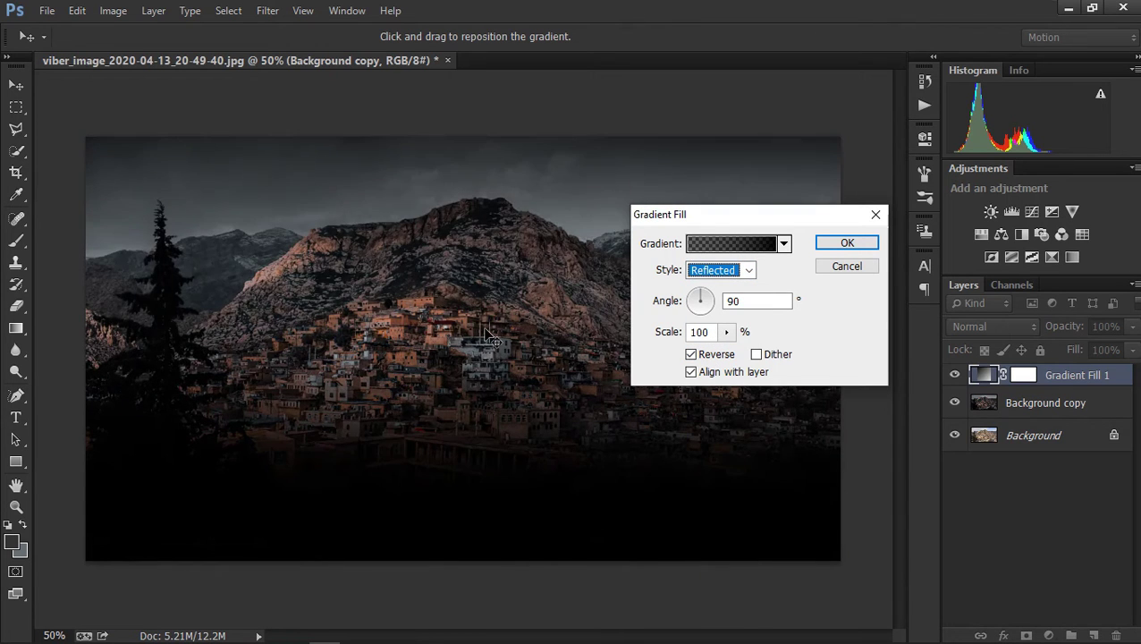
left_click(845, 242)
Lower Gradient Fill 1 opacity to about 18%, comparing with and without the vignette.
left_click_drag(1073, 334, 1043, 324)
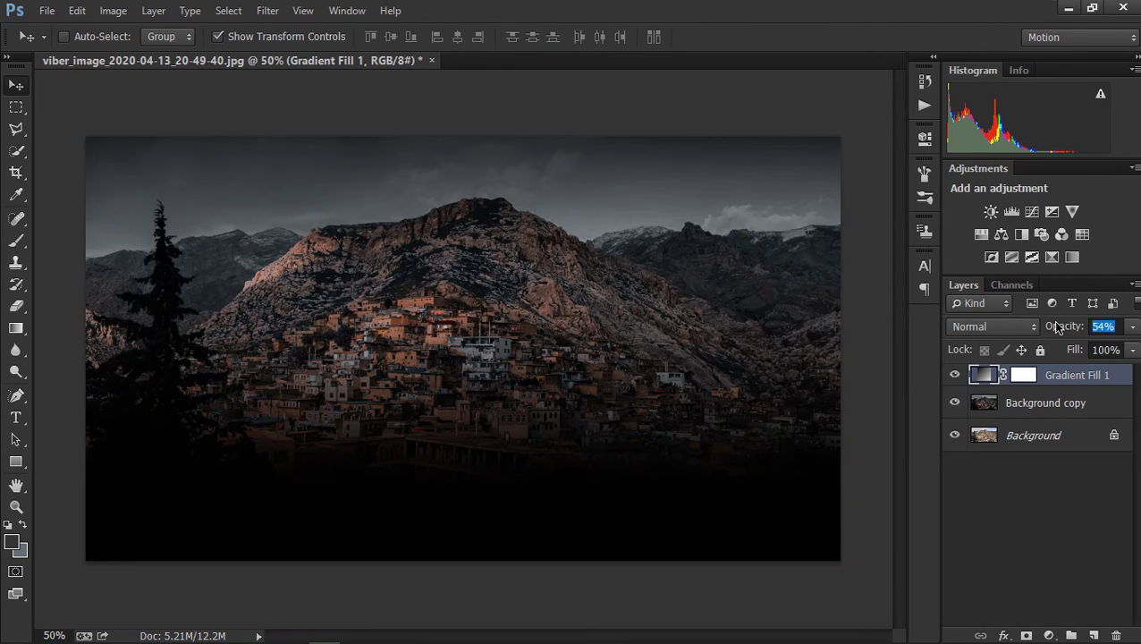
type("33")
key("Return")
left_click(955, 375)
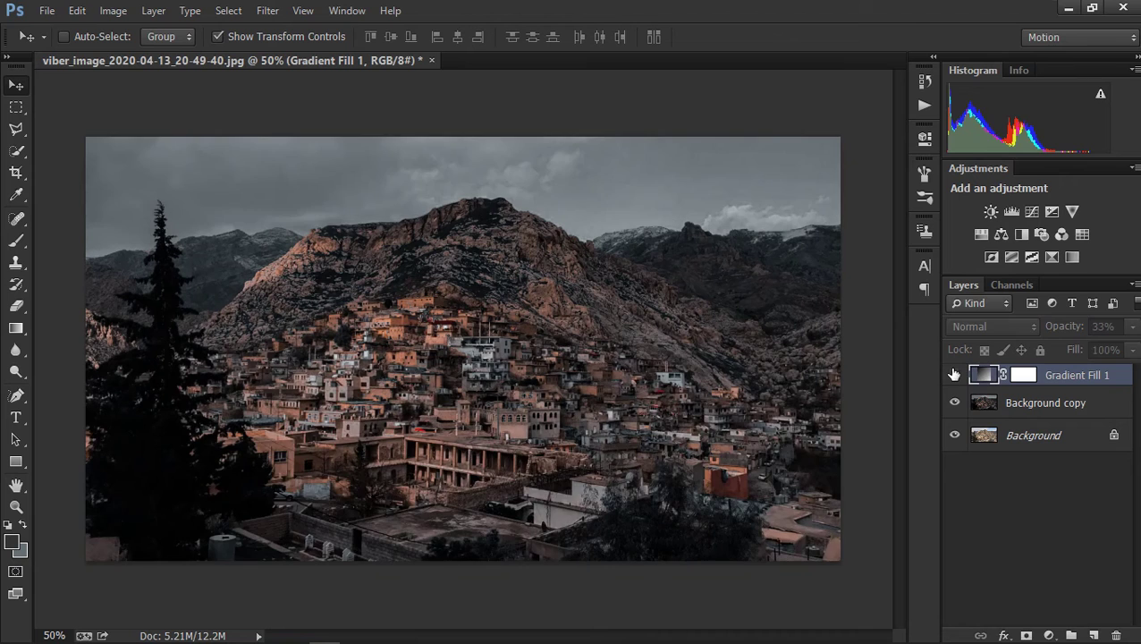
left_click(954, 375)
left_click(955, 375)
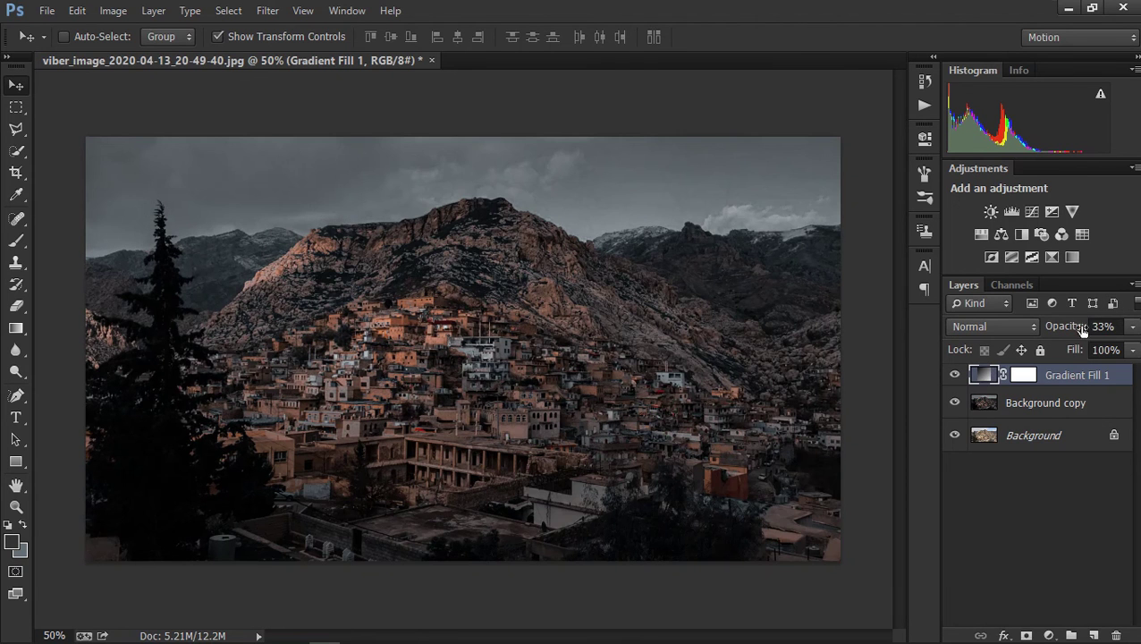
left_click_drag(1083, 330, 1064, 331)
left_click(954, 375)
left_click(1037, 403)
left_click(1049, 635)
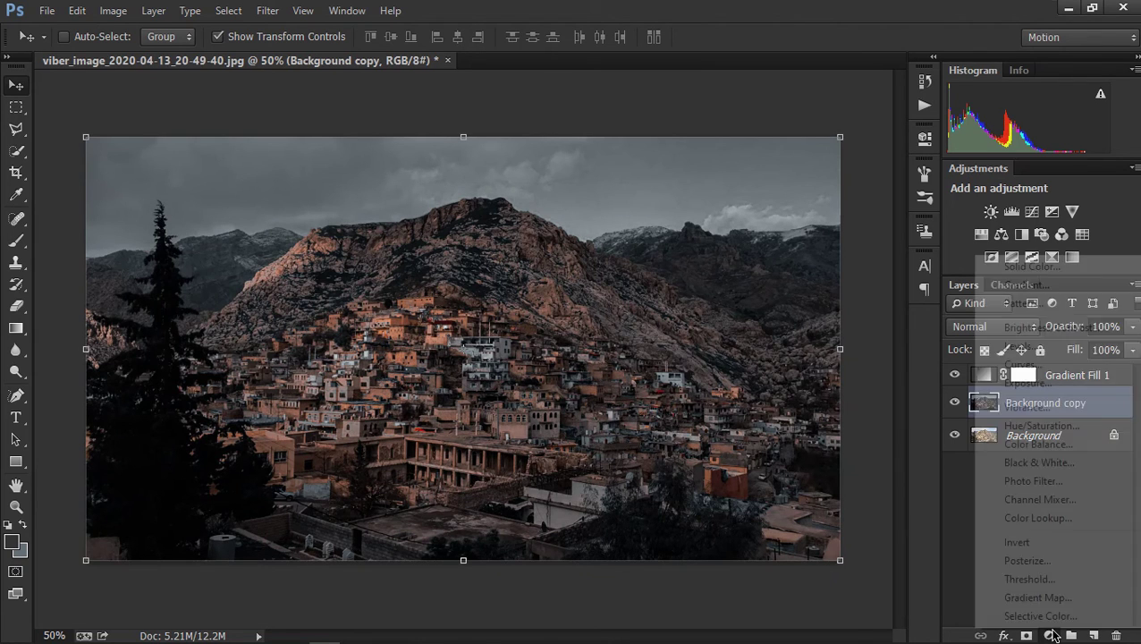
Add a Color Lookup layer using FoggyNight.3DL at about 17% opacity.
left_click(1021, 522)
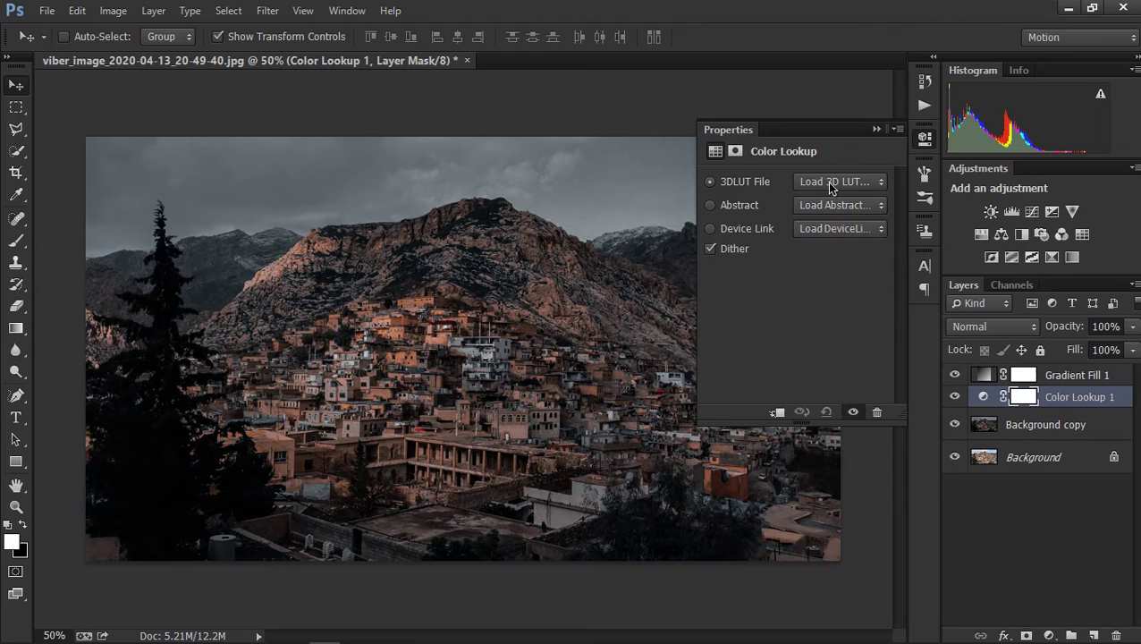
left_click(826, 180)
left_click(841, 412)
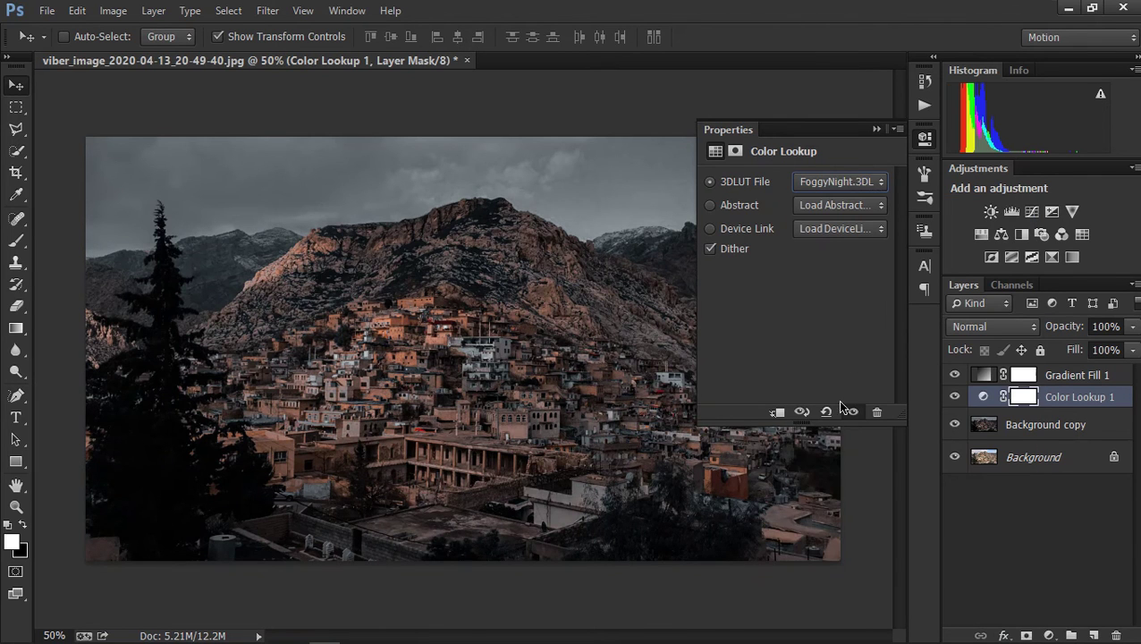
left_click(876, 131)
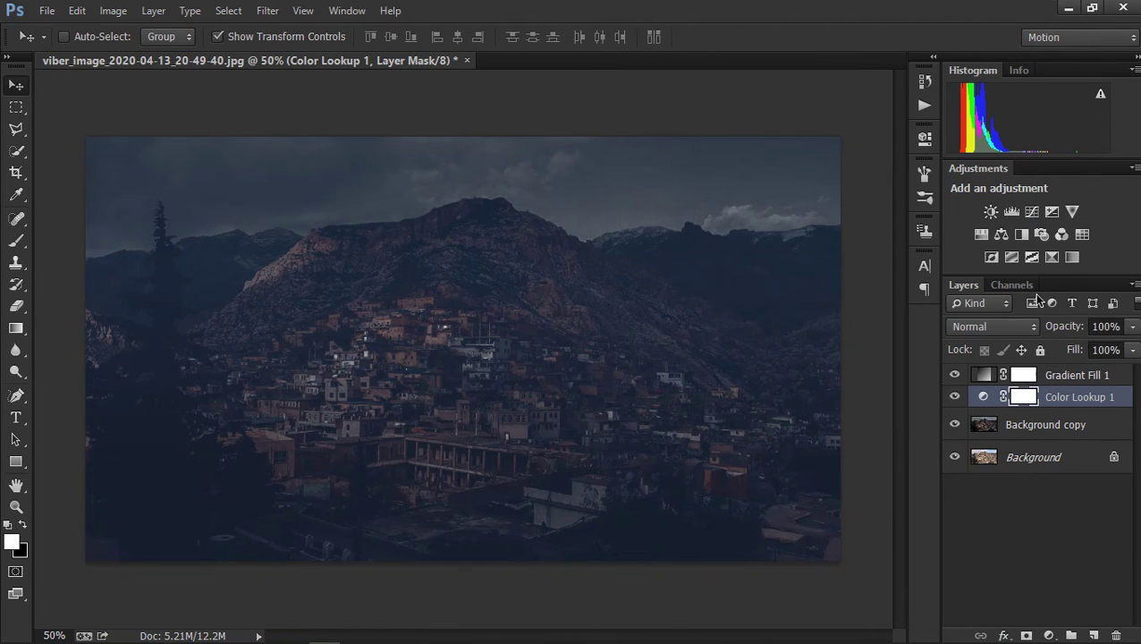
left_click_drag(1066, 332, 1002, 322)
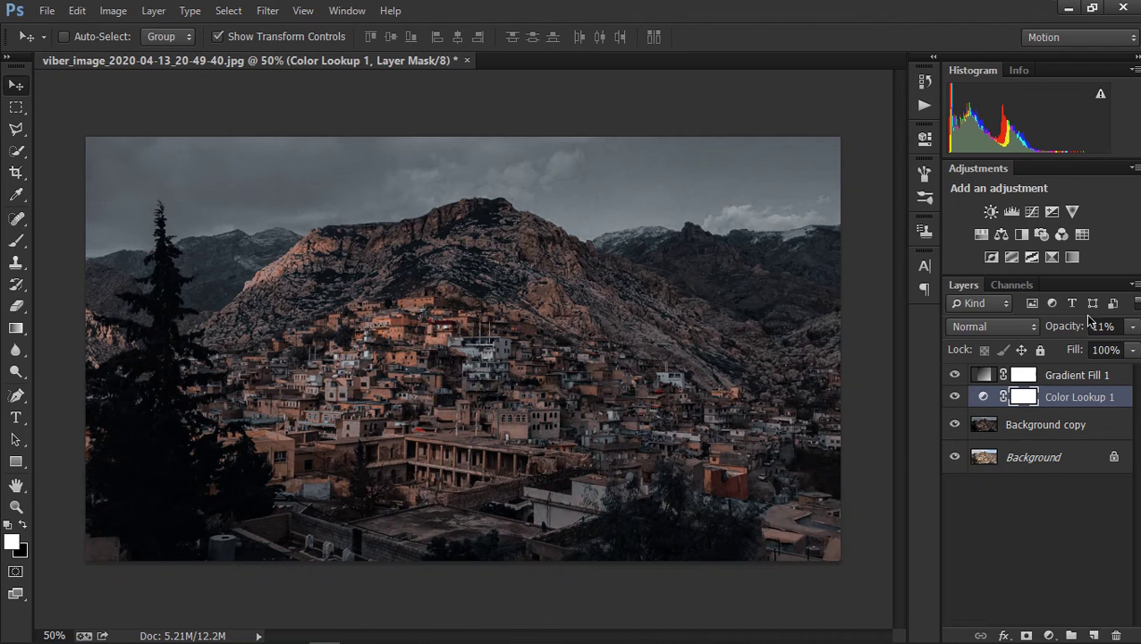
left_click_drag(1060, 333, 1060, 334)
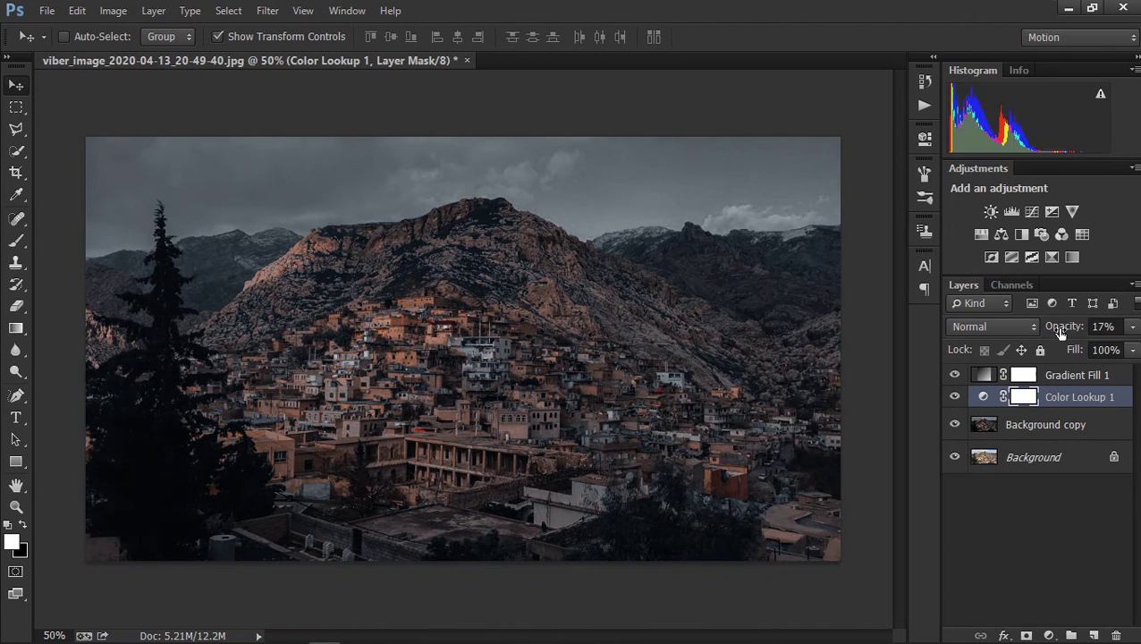
key("ctrl+minus")
key("ctrl+plus")
Raise Gradient Fill 1 opacity to 29% and check the overall look.
left_click(1078, 376)
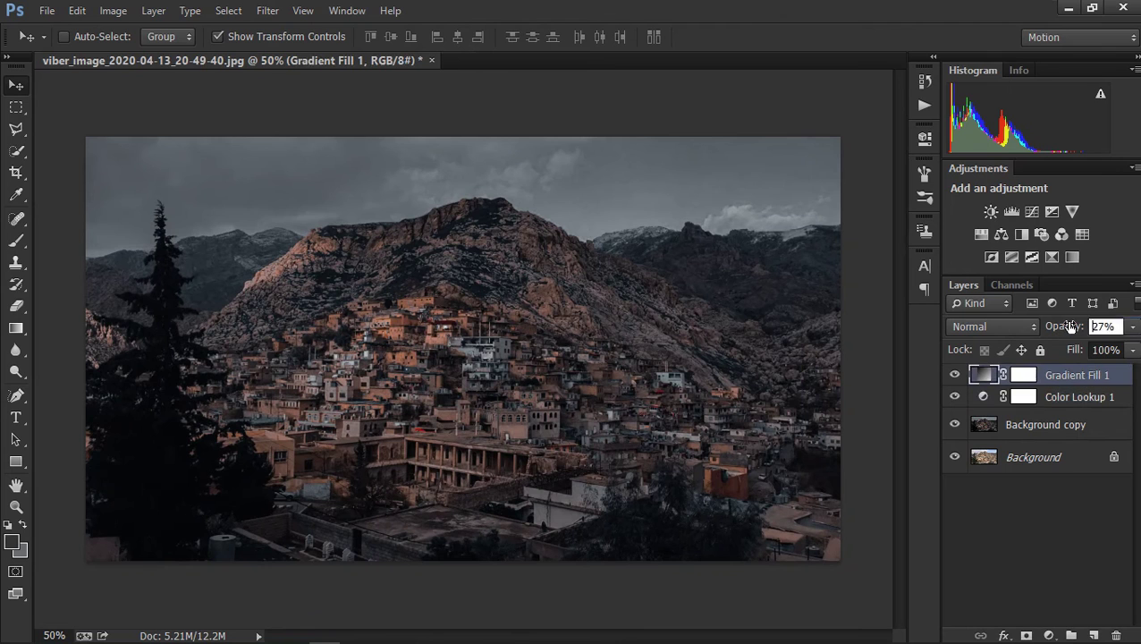
left_click_drag(1065, 329, 1065, 329)
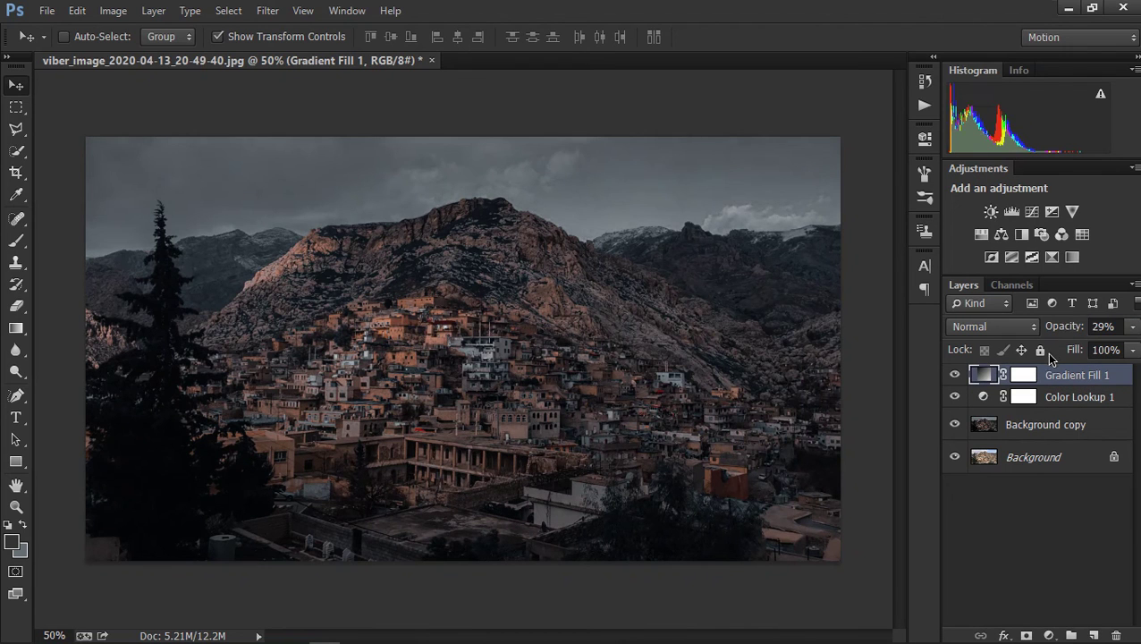
key("ctrl+minus")
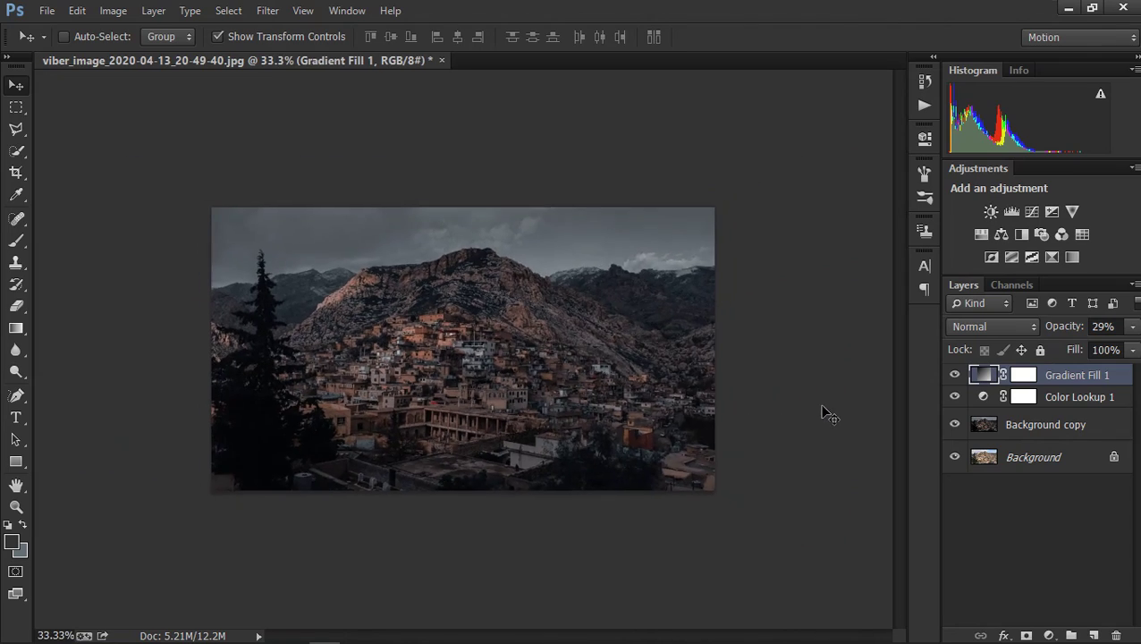
key("ctrl+plus")
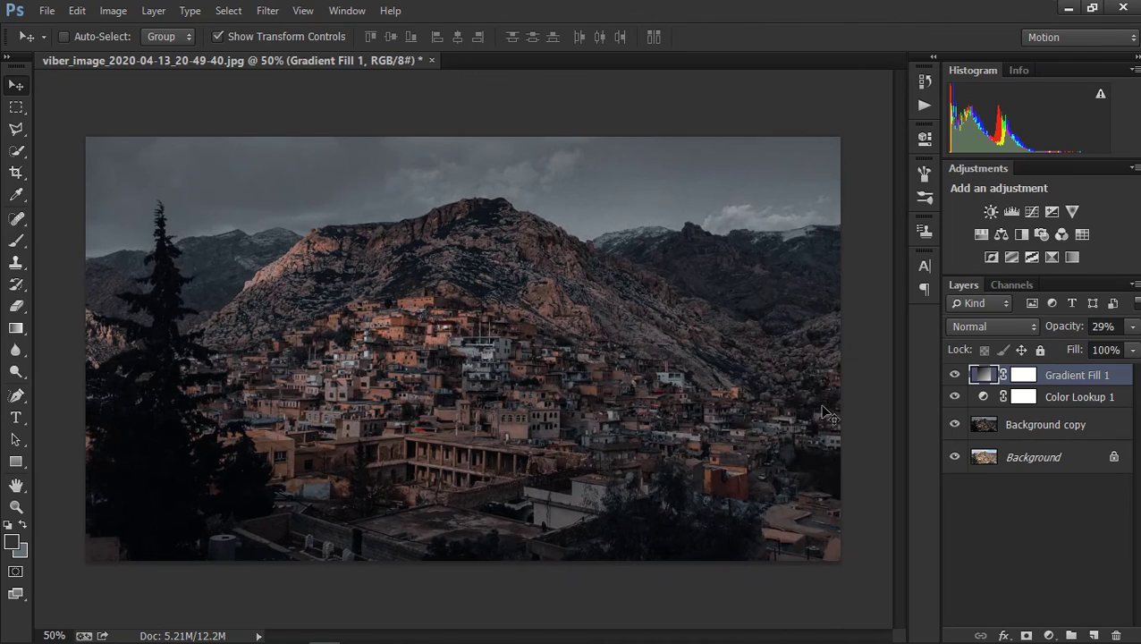